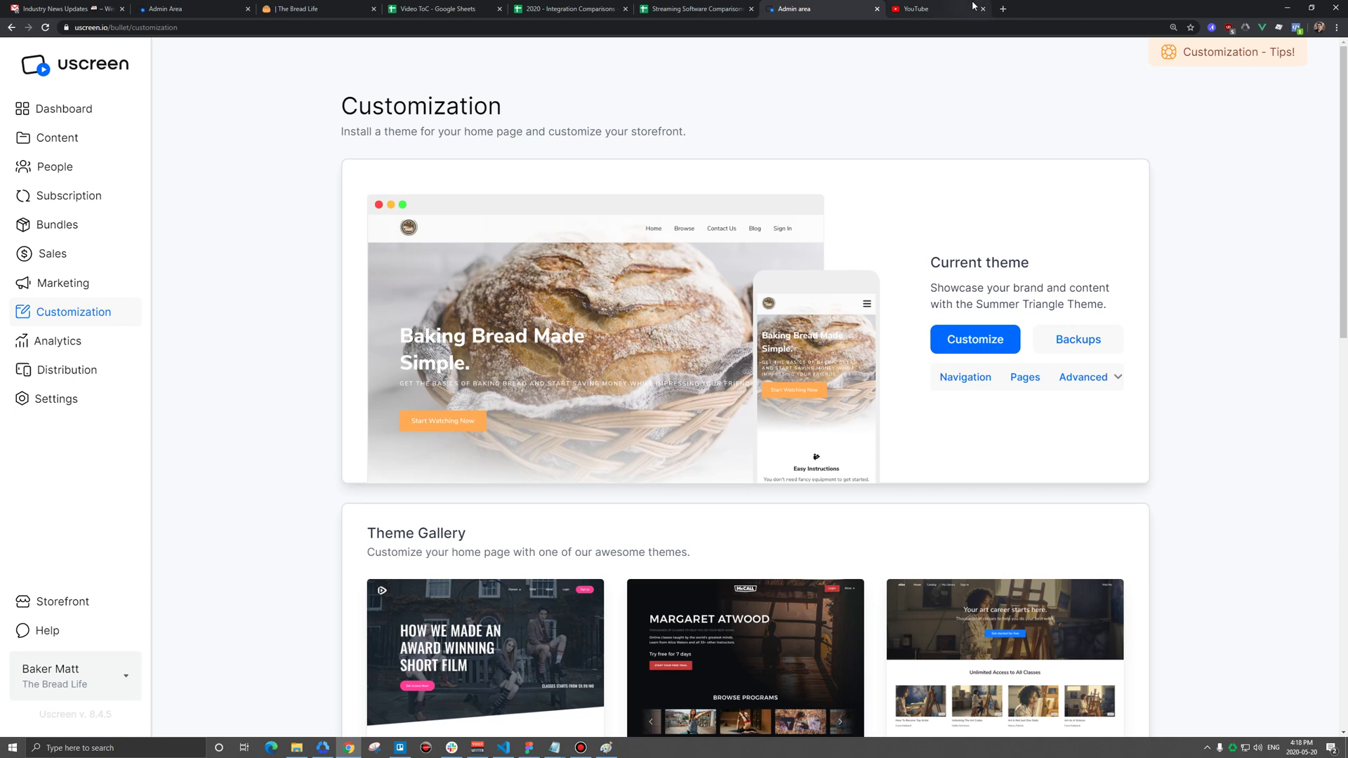
Close the unused YouTube tab, keeping the Uscreen Customization page with Summer Triangle open.
left_click(1002, 9)
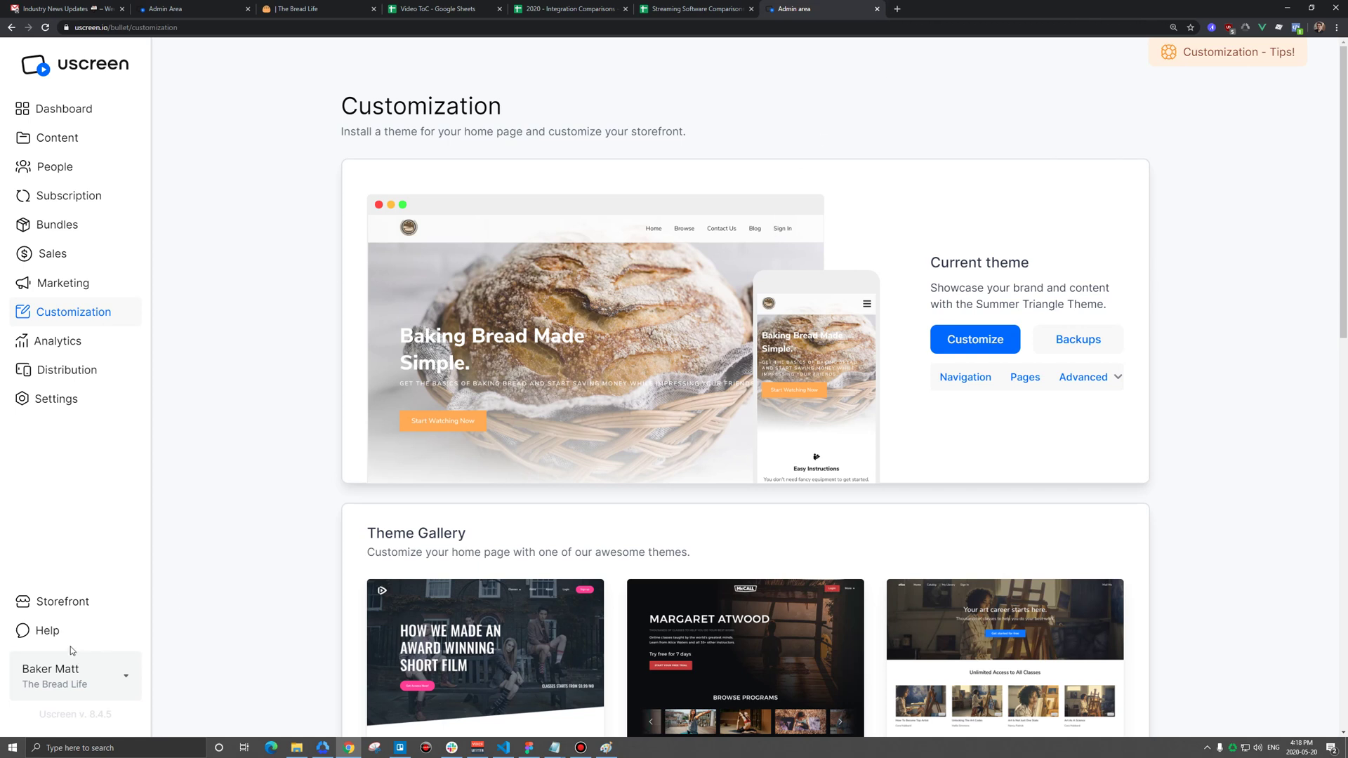
Open The Bread Life storefront in a new tab, sign out, and check the catalog and home page.
left_click(62, 602)
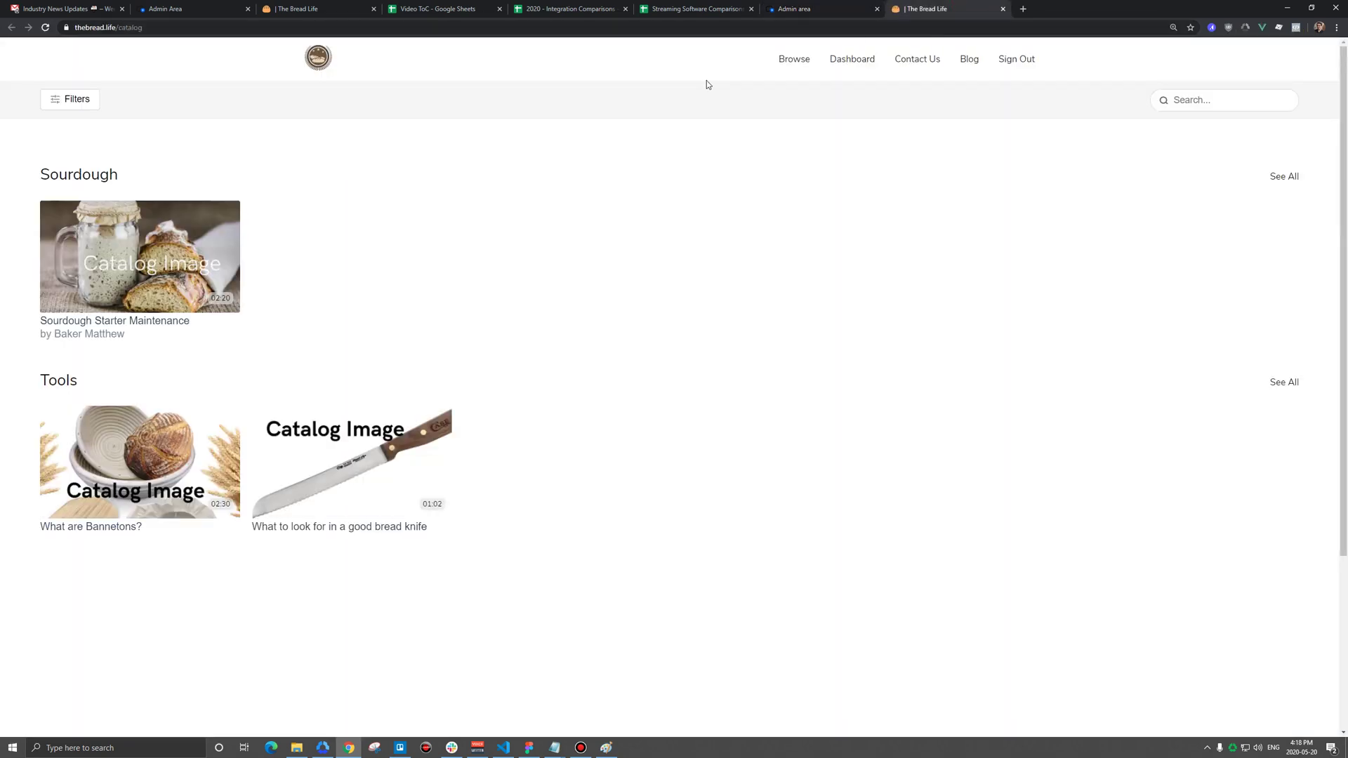
left_click(1016, 60)
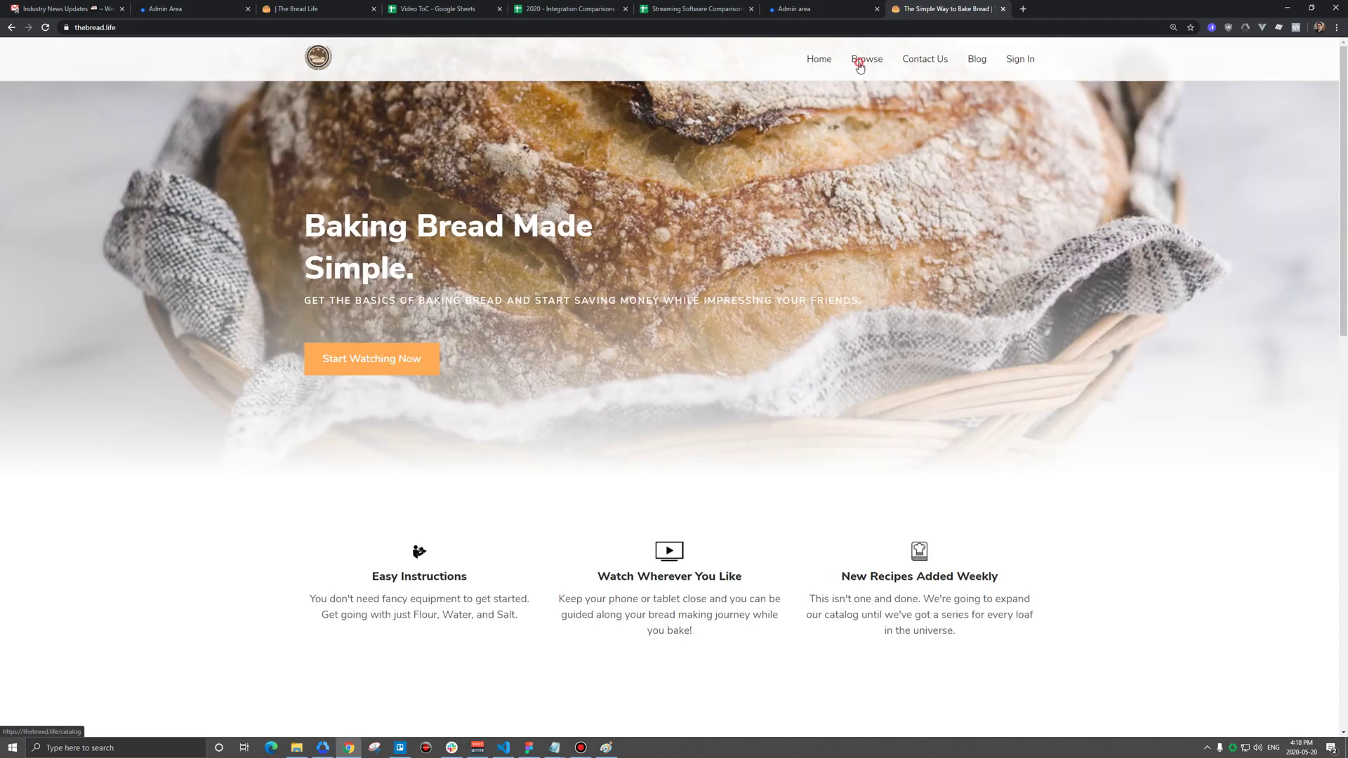
left_click(859, 63)
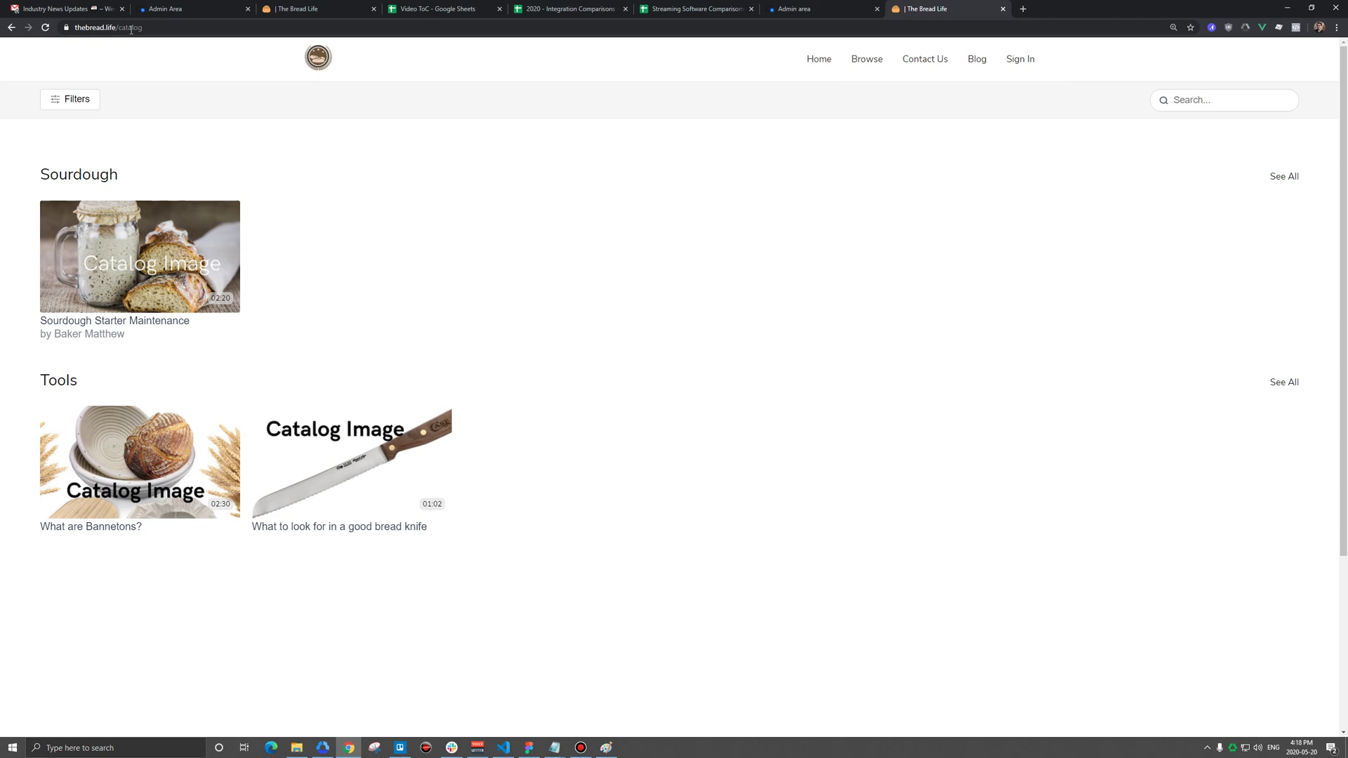
left_click(318, 61)
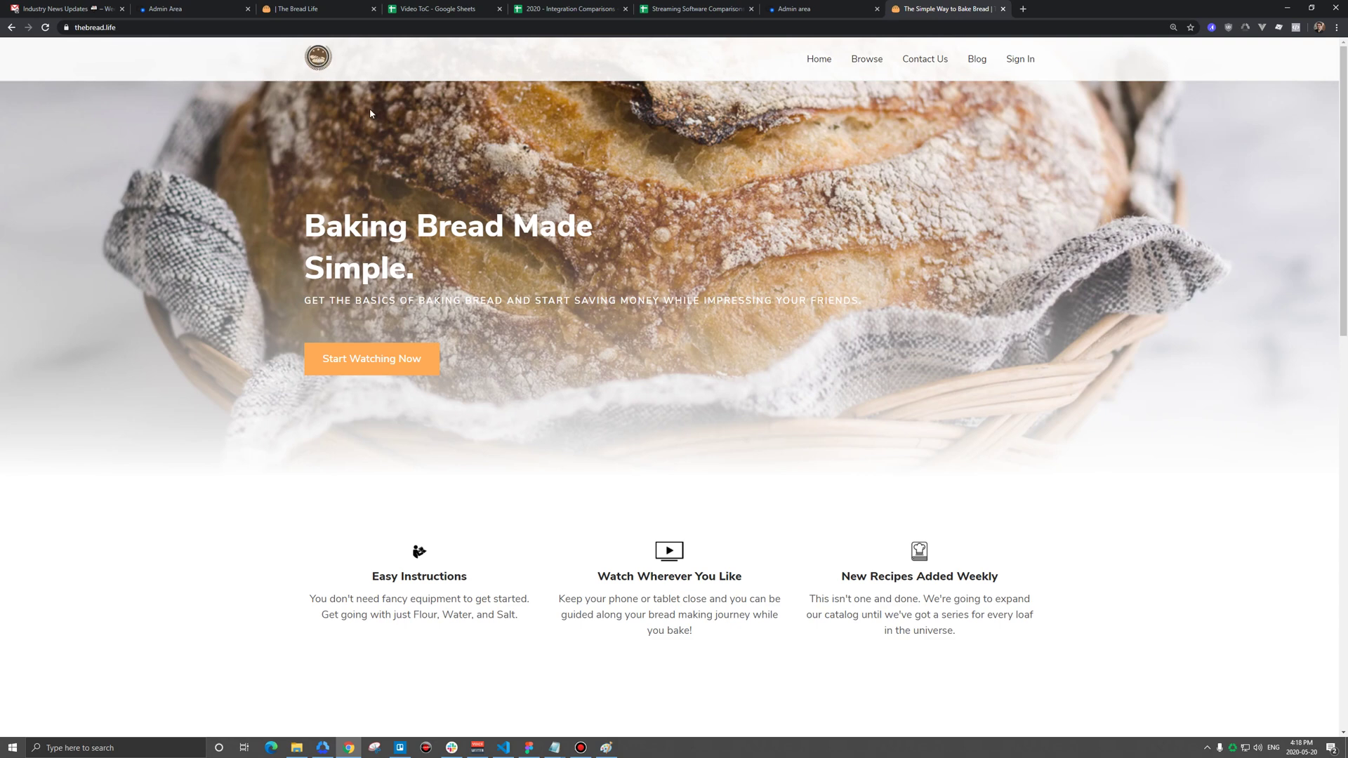
key("alt+Left")
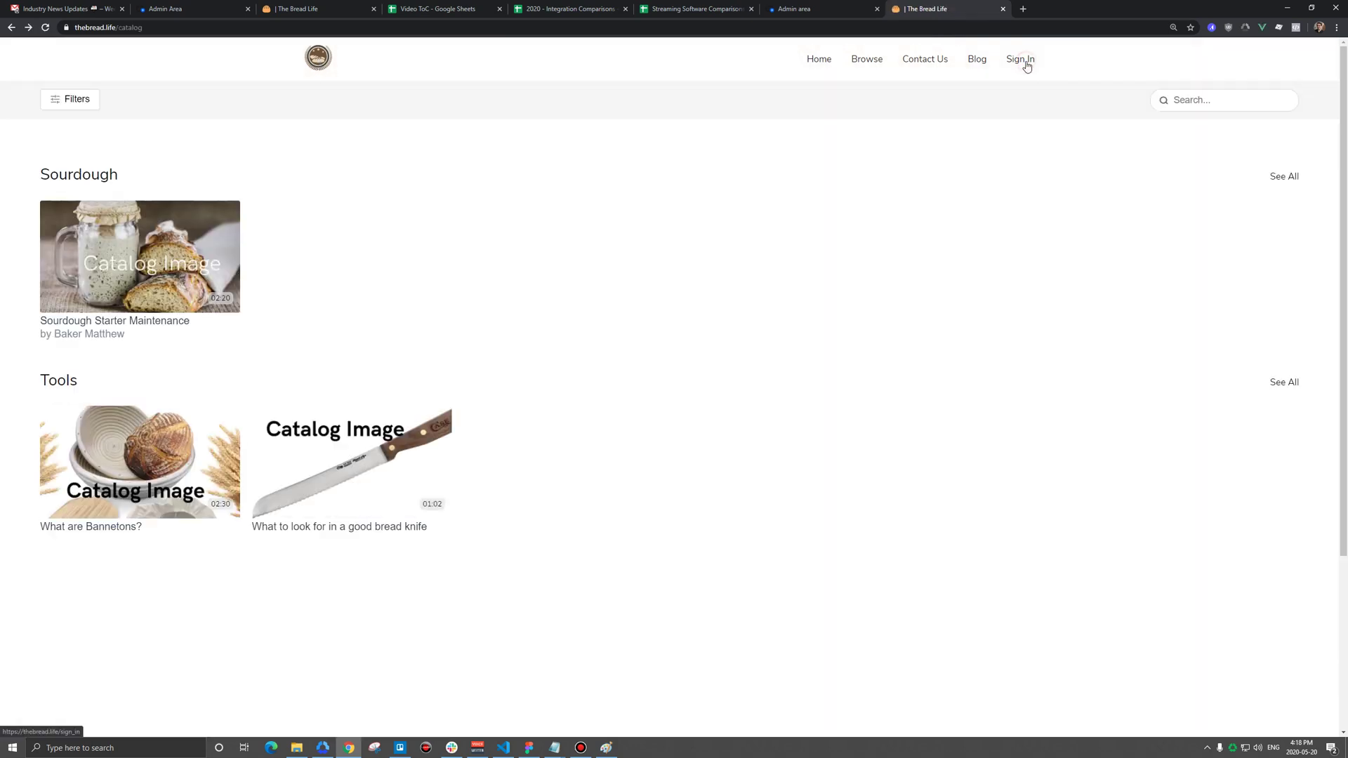
Log in with the saved credentials, then sign out again and open the catalog.
left_click(1023, 61)
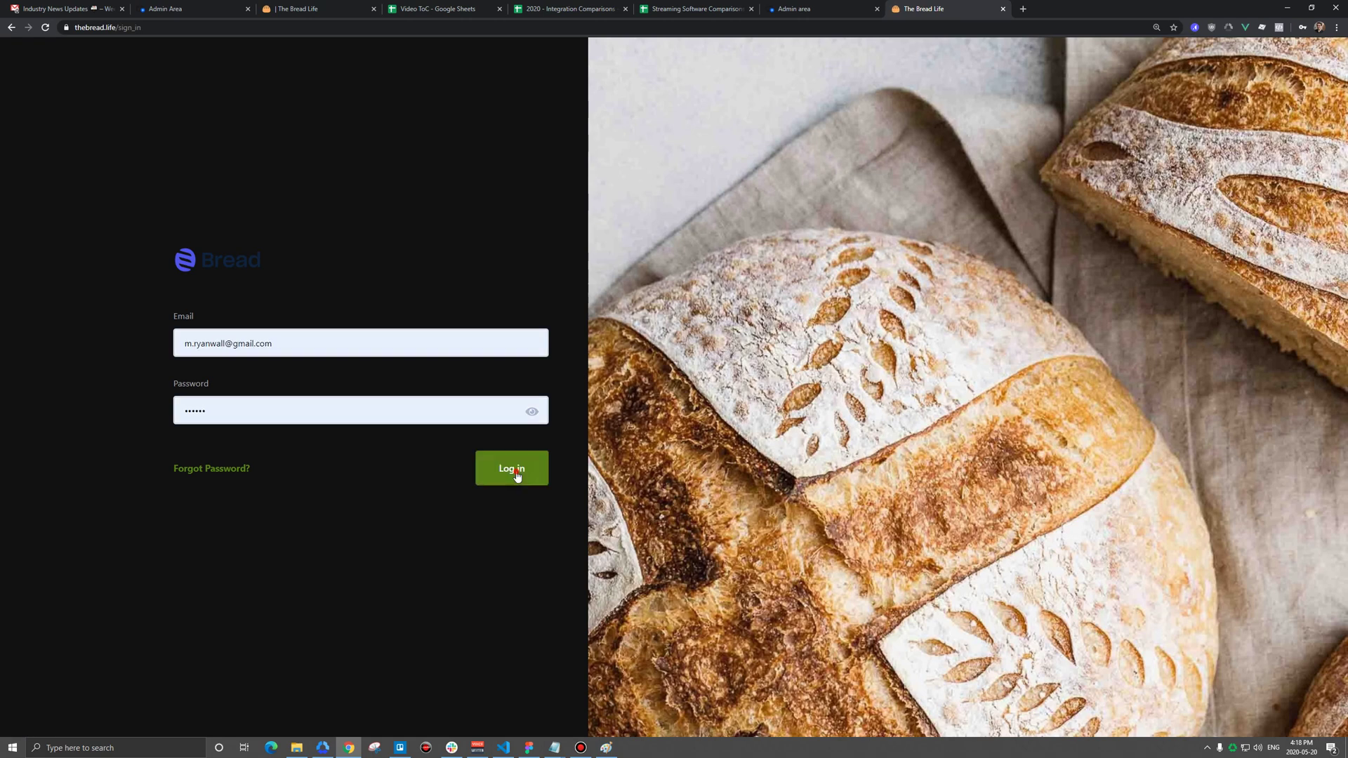
left_click(516, 470)
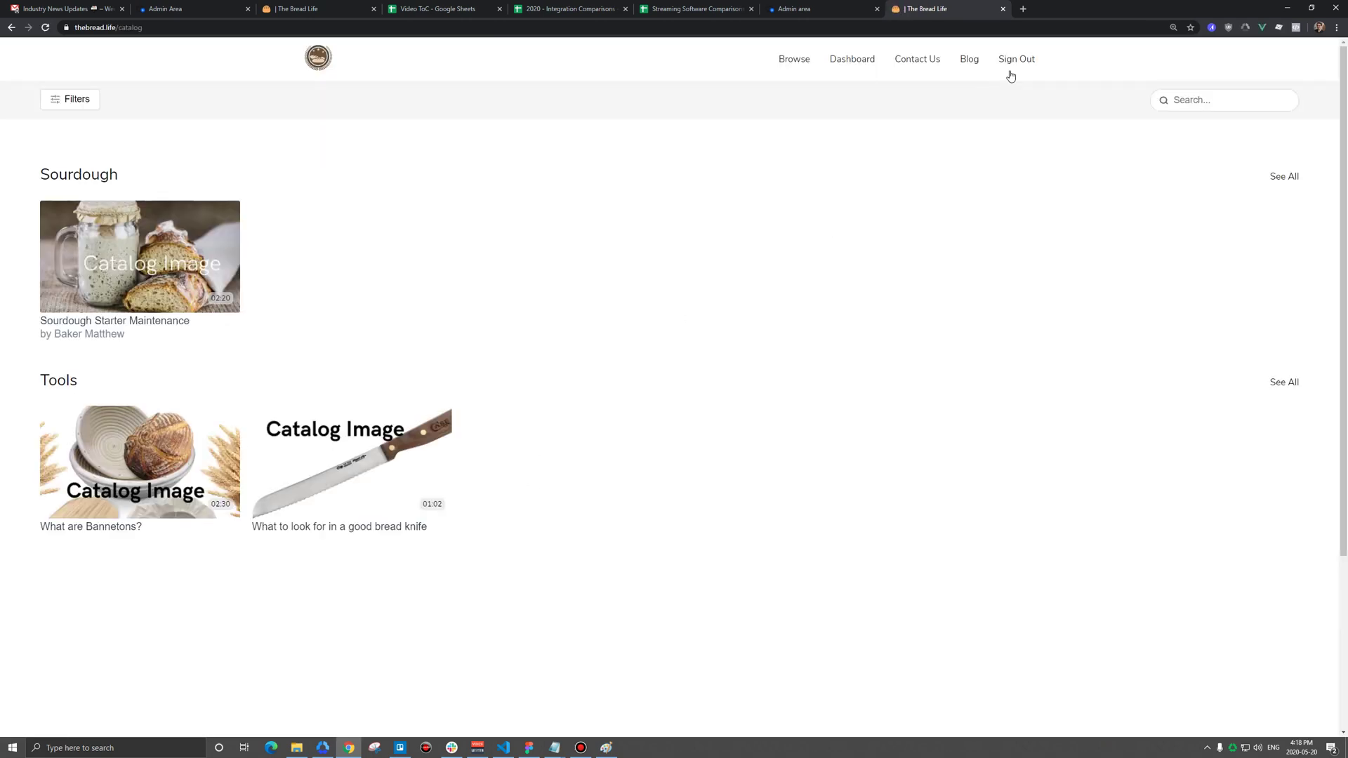
left_click(1015, 60)
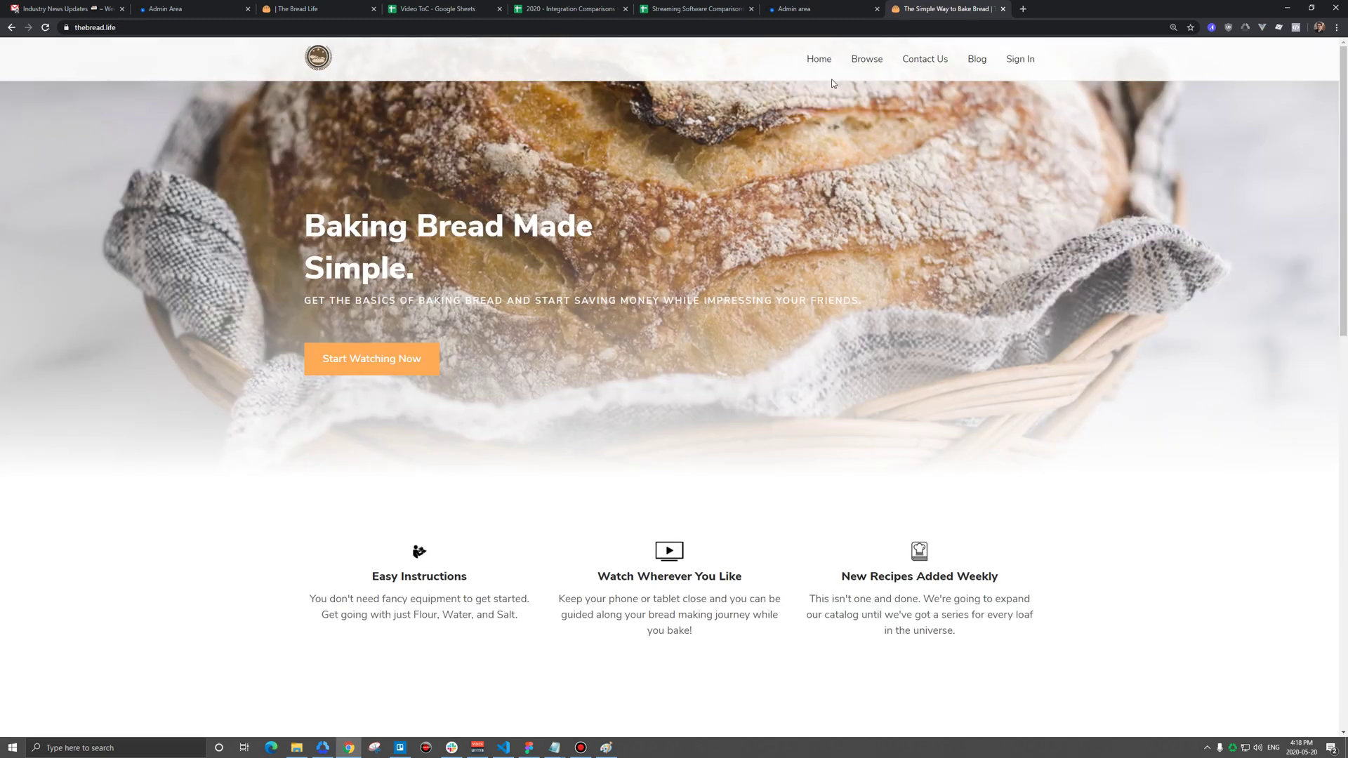
left_click(870, 61)
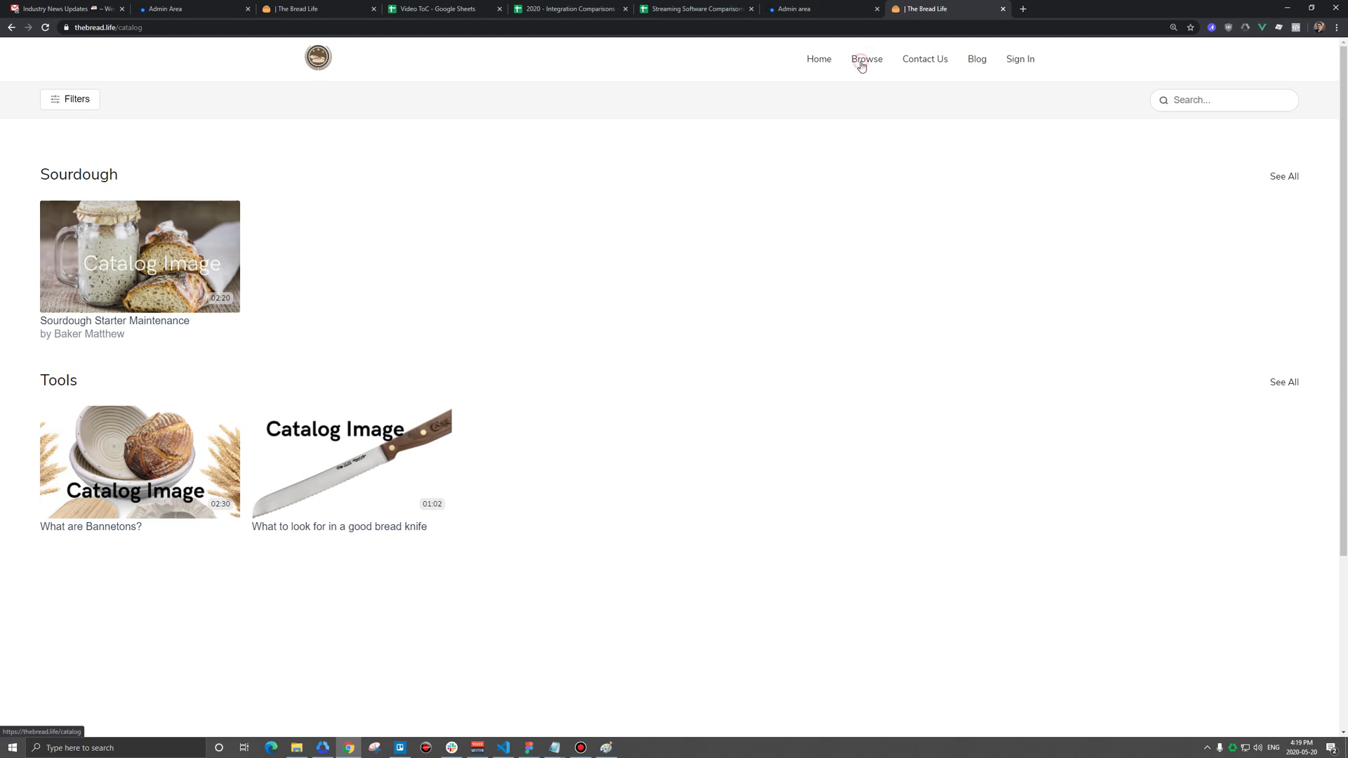
Reload The Bread Life catalog, then return to the Uscreen admin Customization page.
left_click(863, 66)
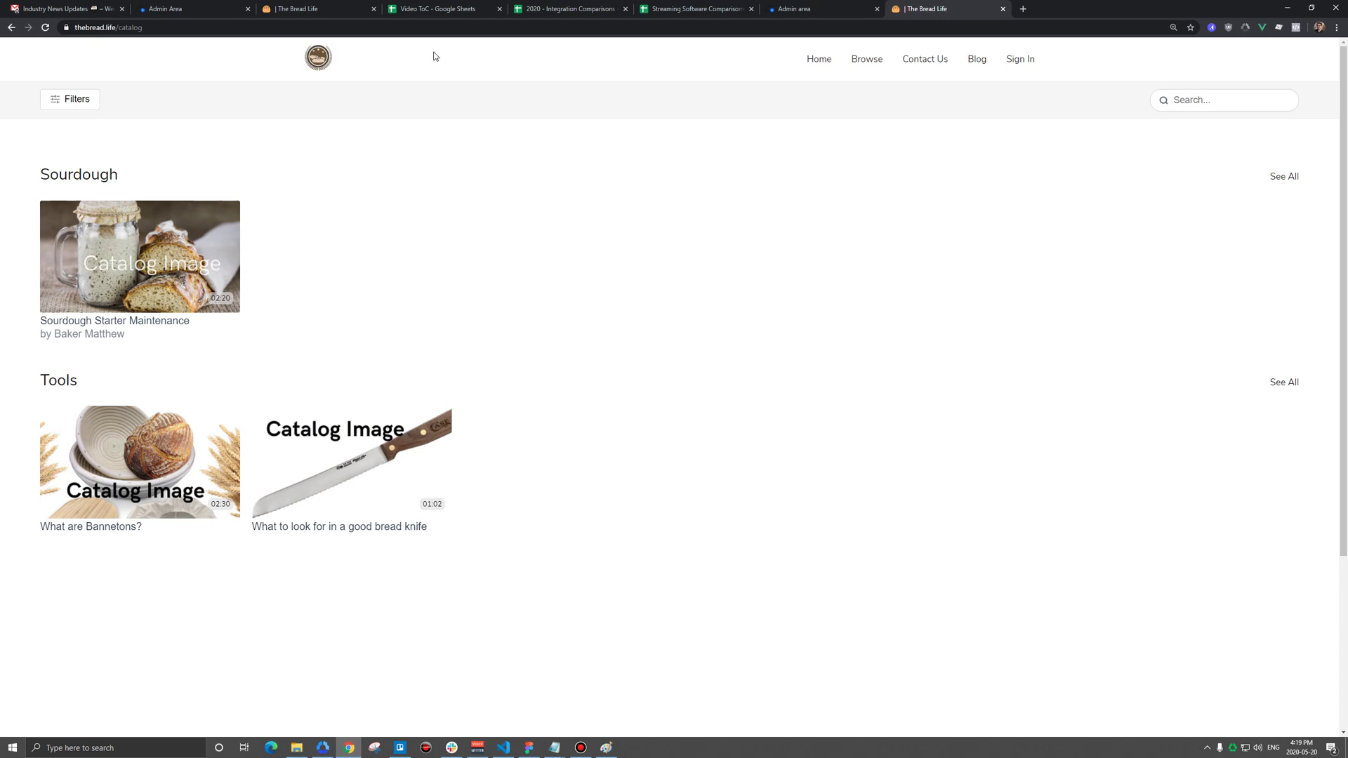
left_click(796, 7)
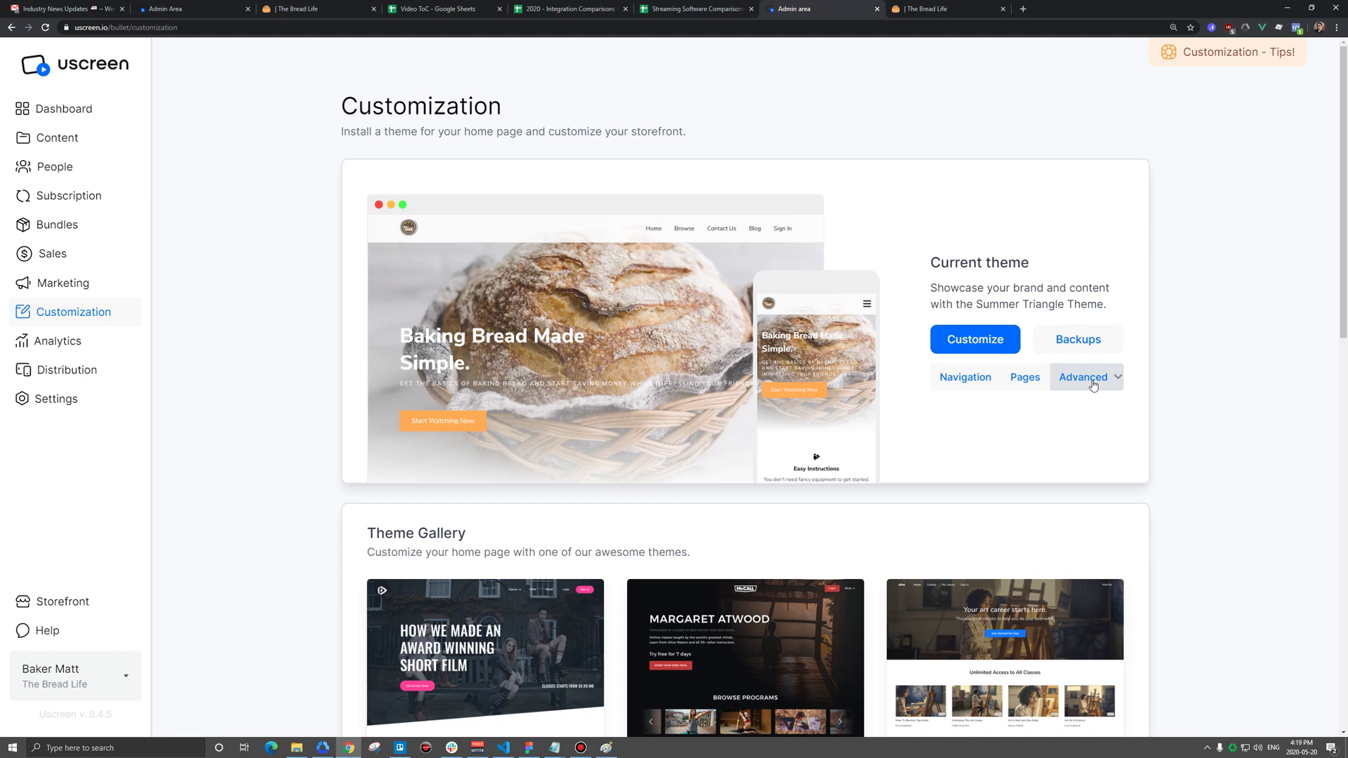
Review the Summer Triangle theme backups, then reveal the Code Editor, Code Snippets and Assets options.
left_click(1077, 347)
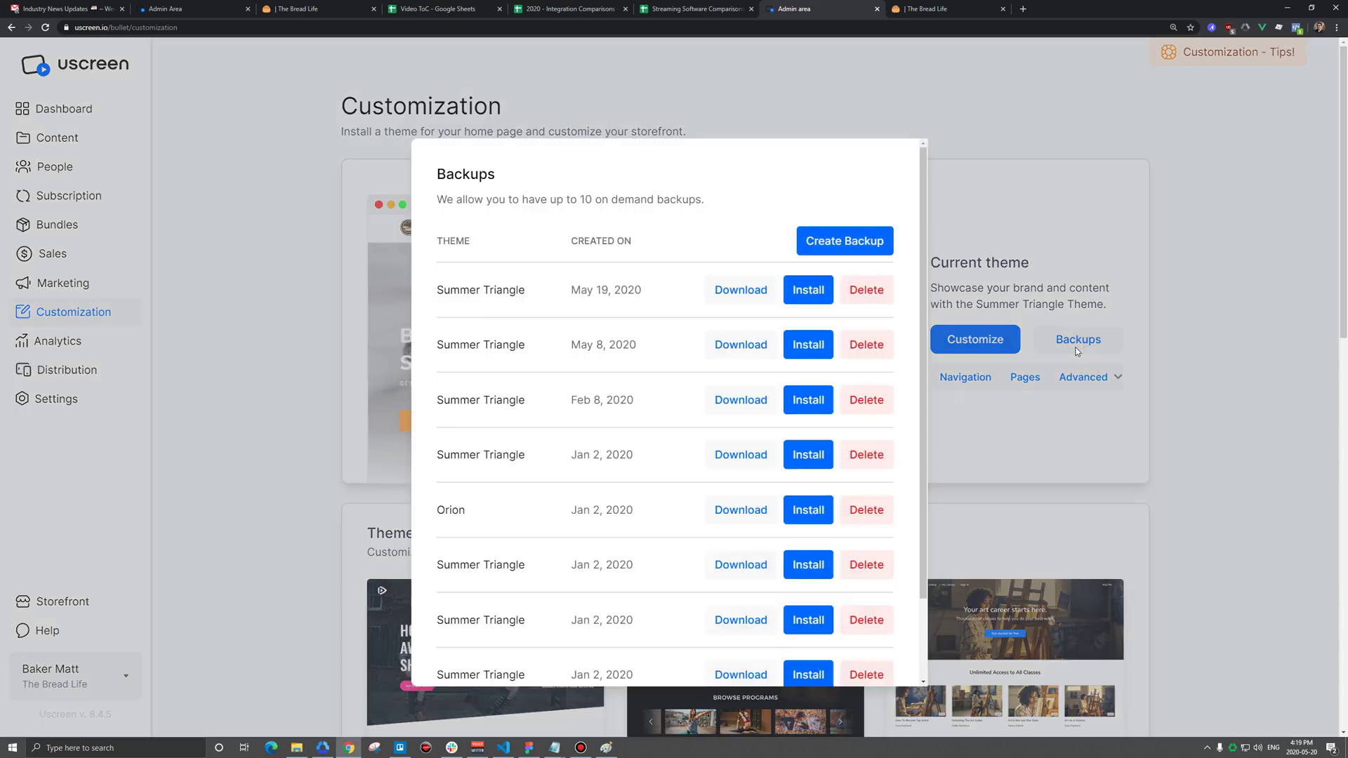
left_click(1072, 218)
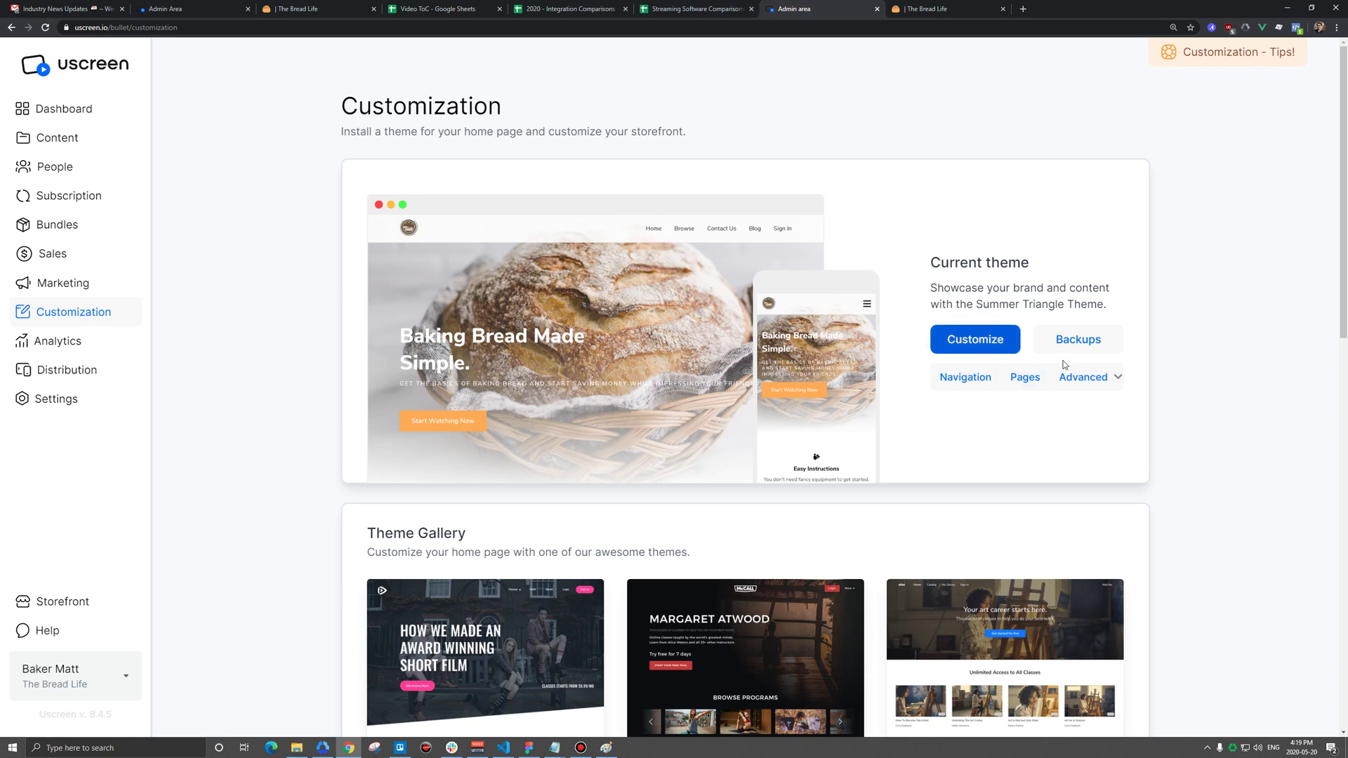
left_click(1092, 383)
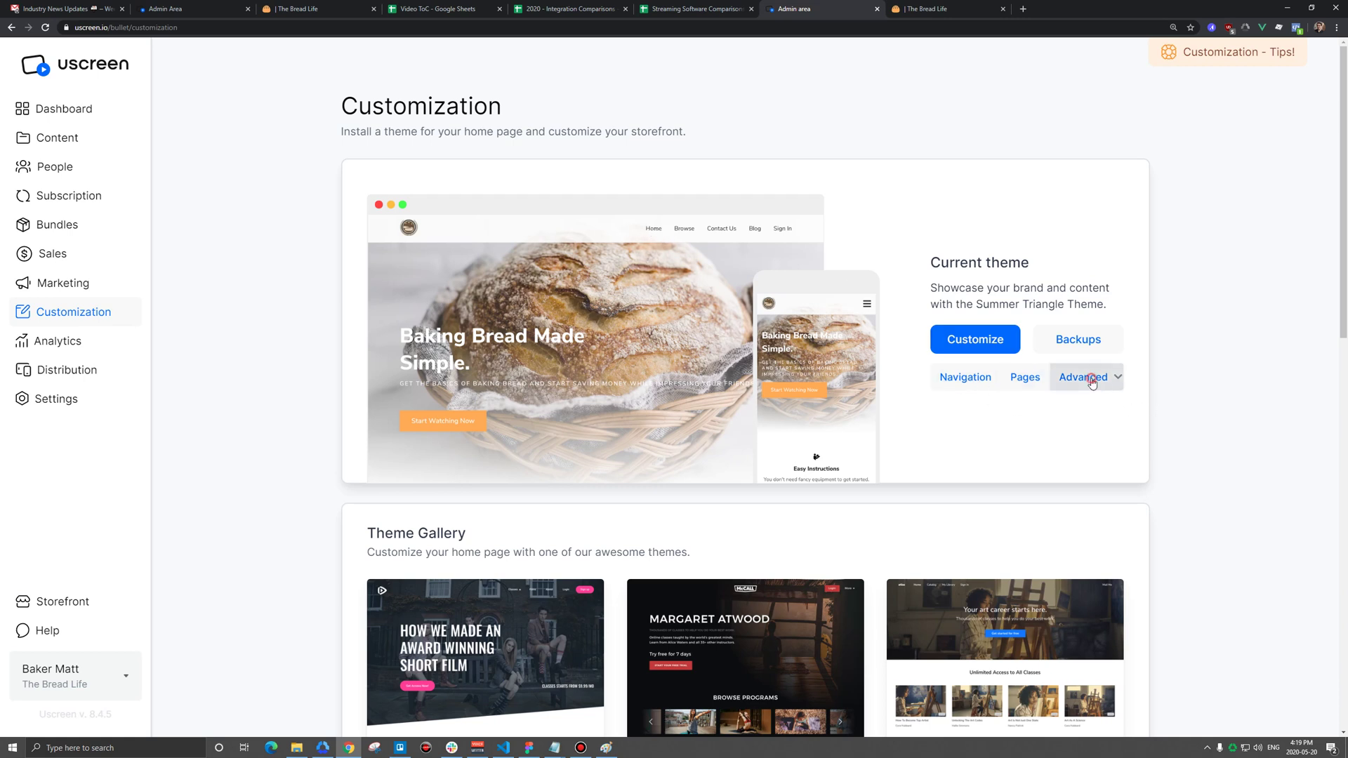
left_click(969, 380)
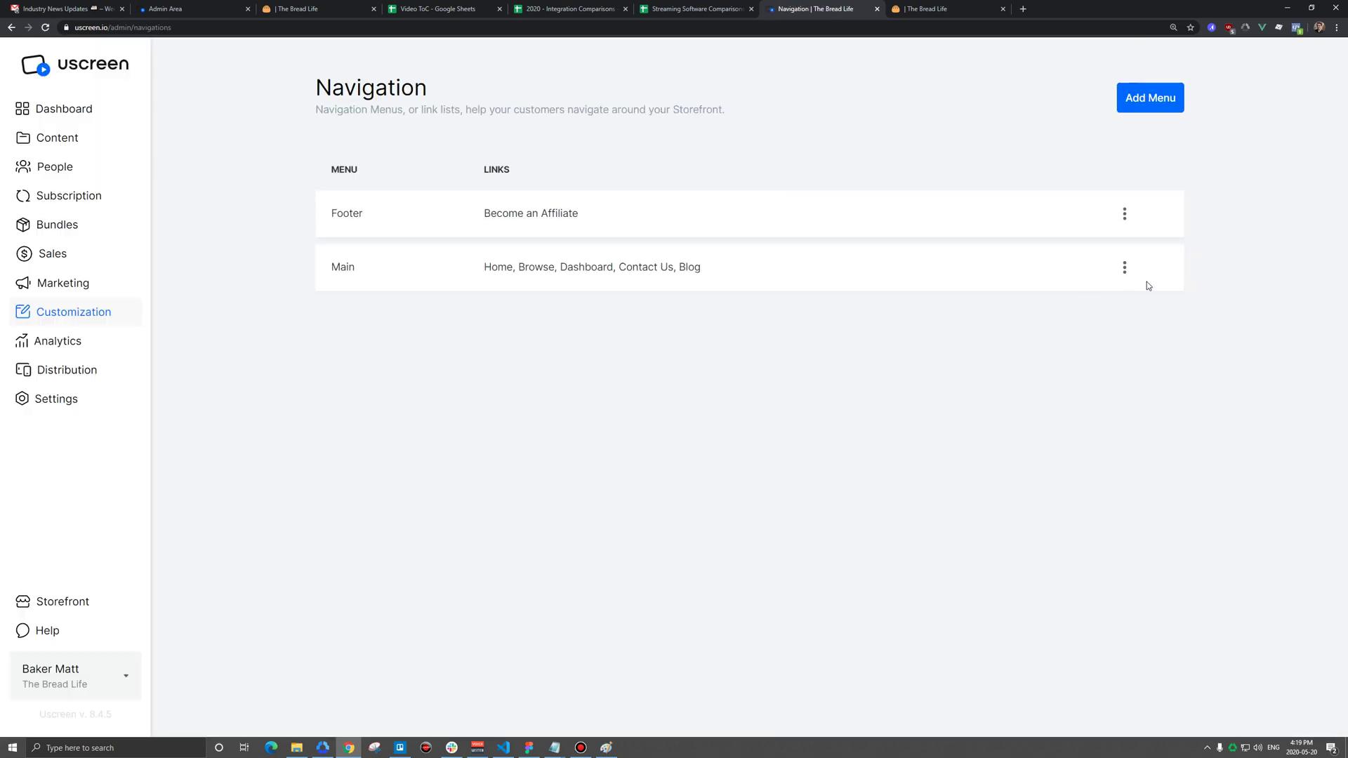
left_click(1133, 275)
left_click(1126, 295)
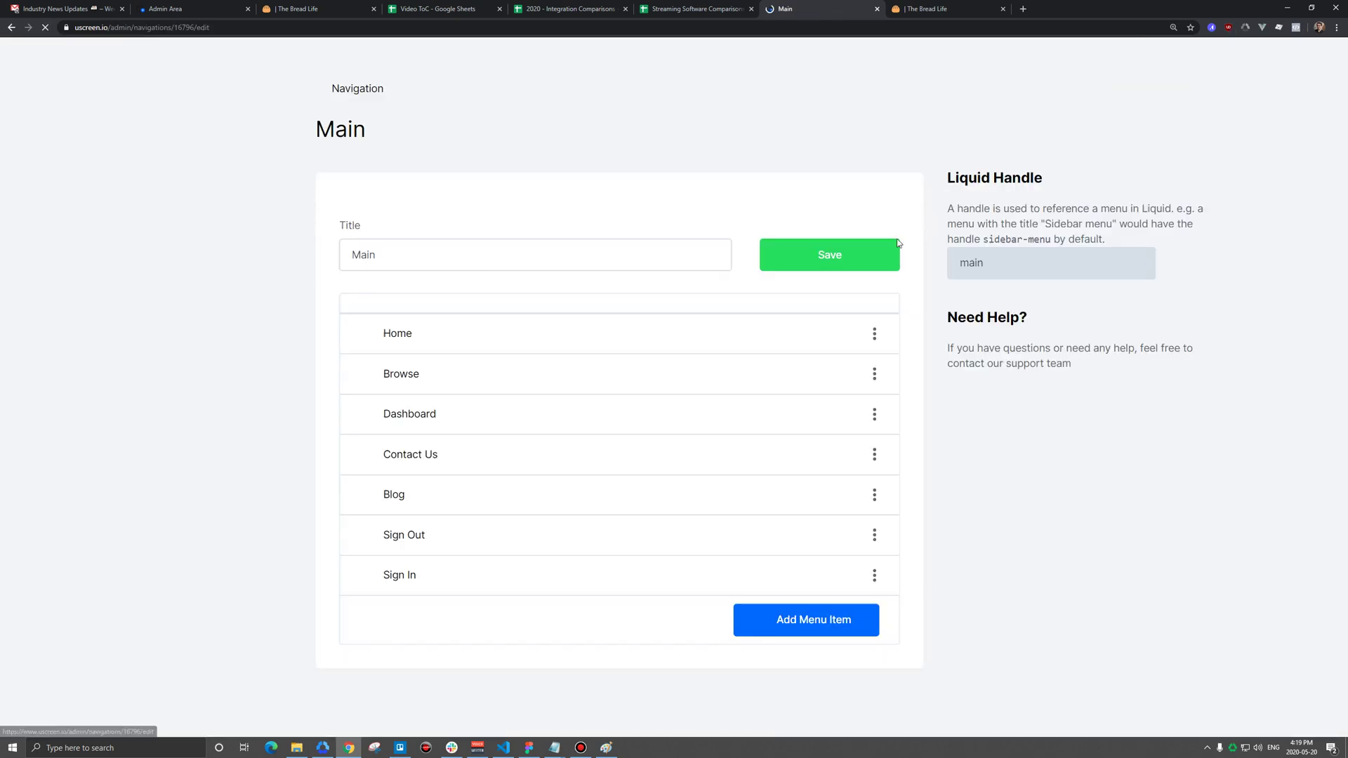
left_click(874, 333)
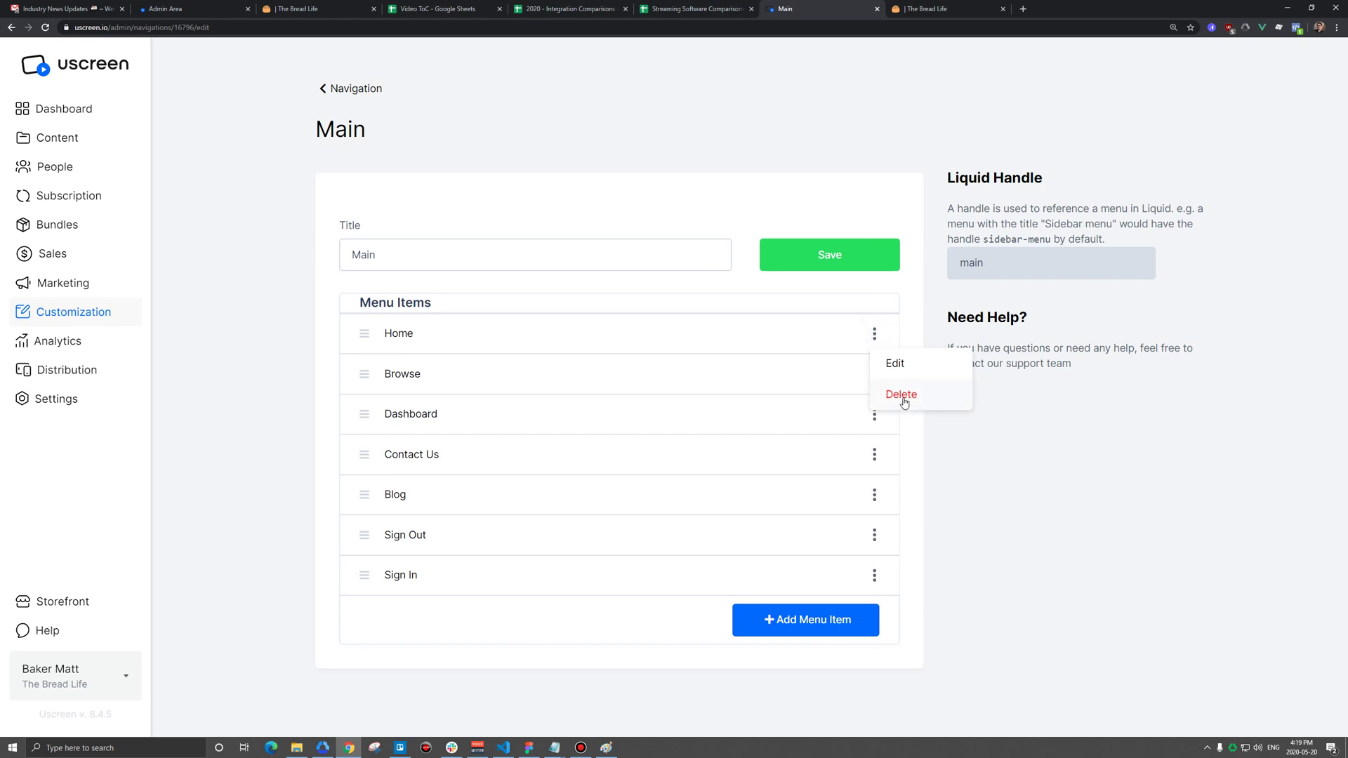
left_click(896, 369)
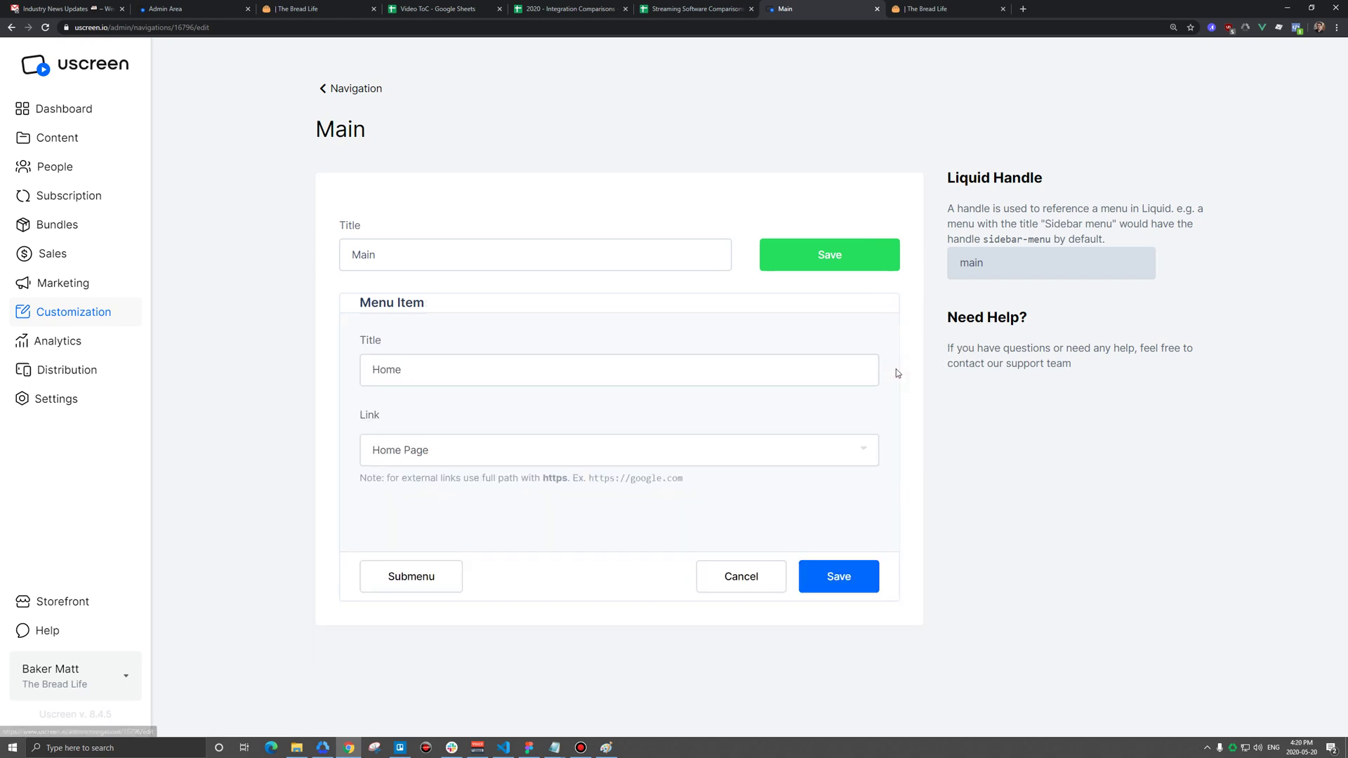
left_click(441, 427)
scroll(484, 495, "down", 5)
left_click(425, 430)
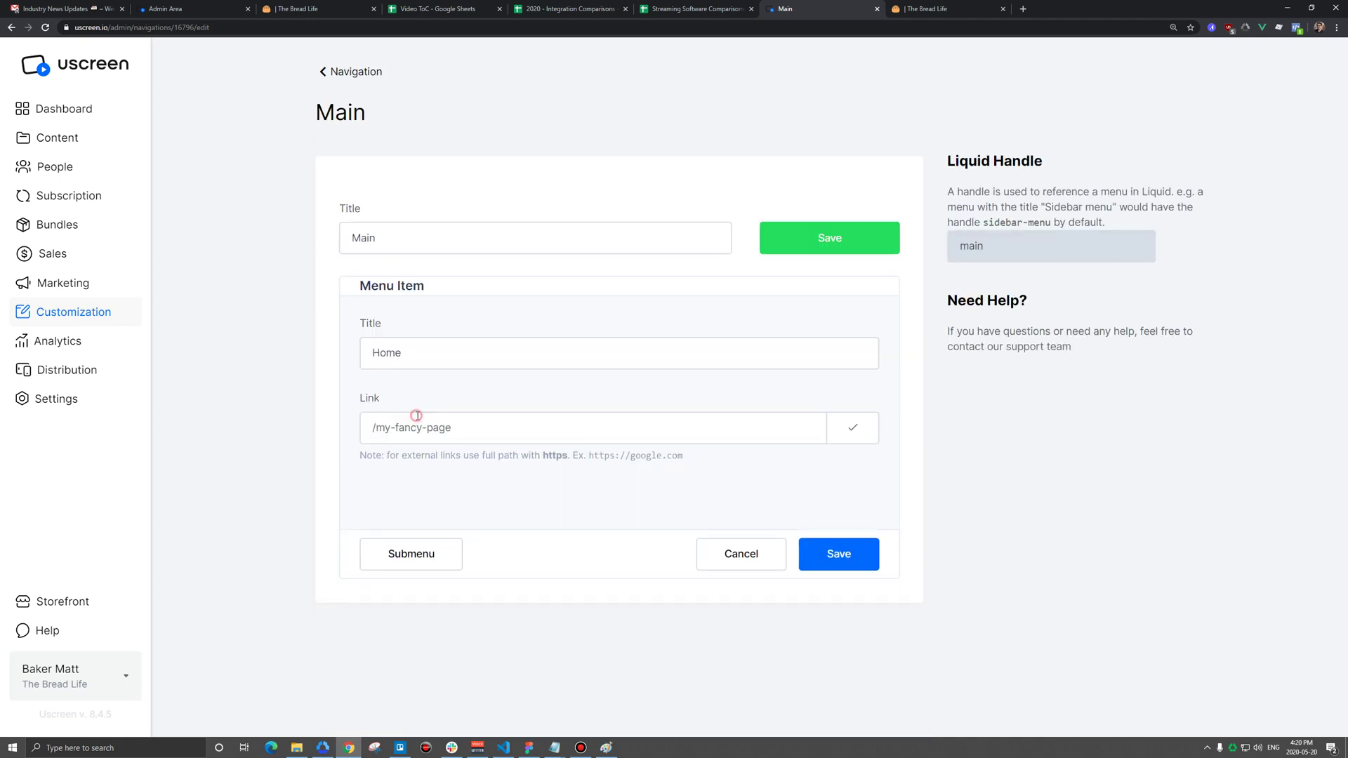
left_click(425, 429)
type("https://")
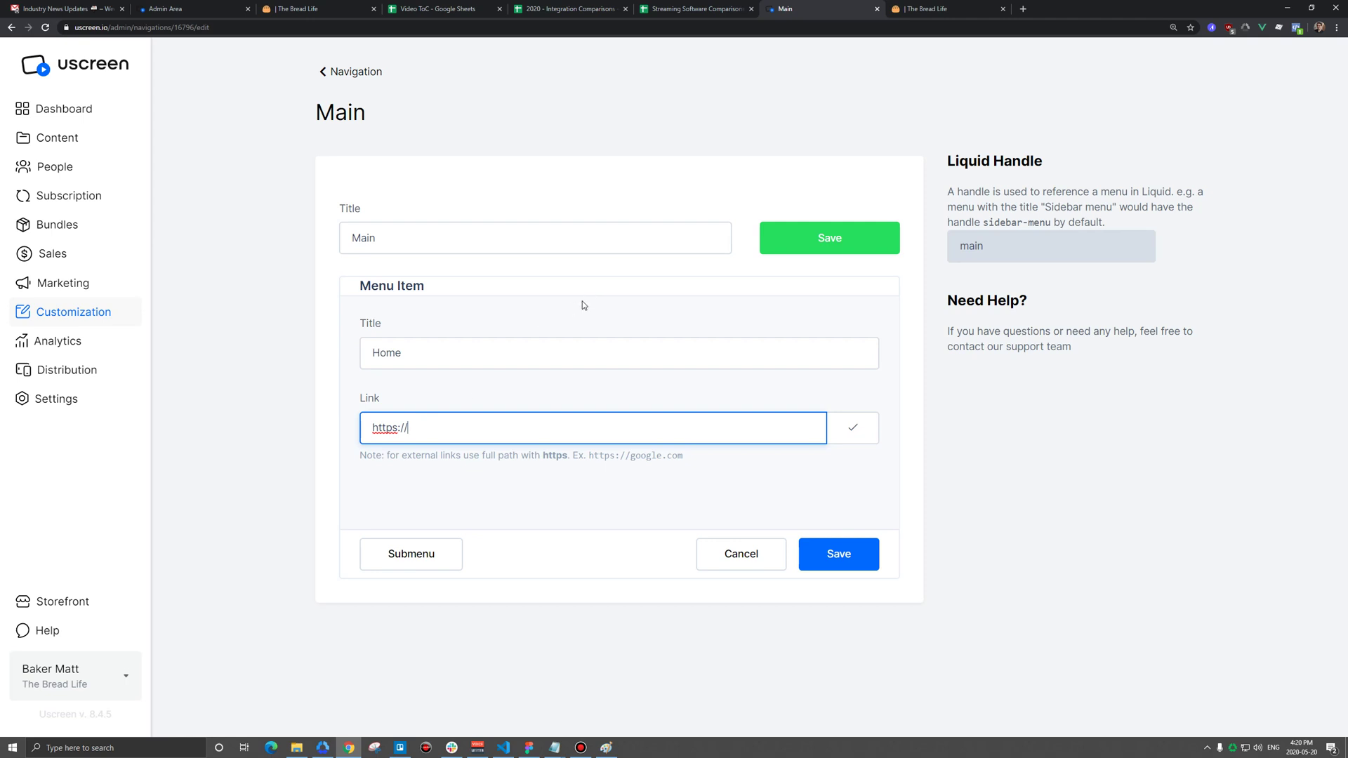
left_click(344, 73)
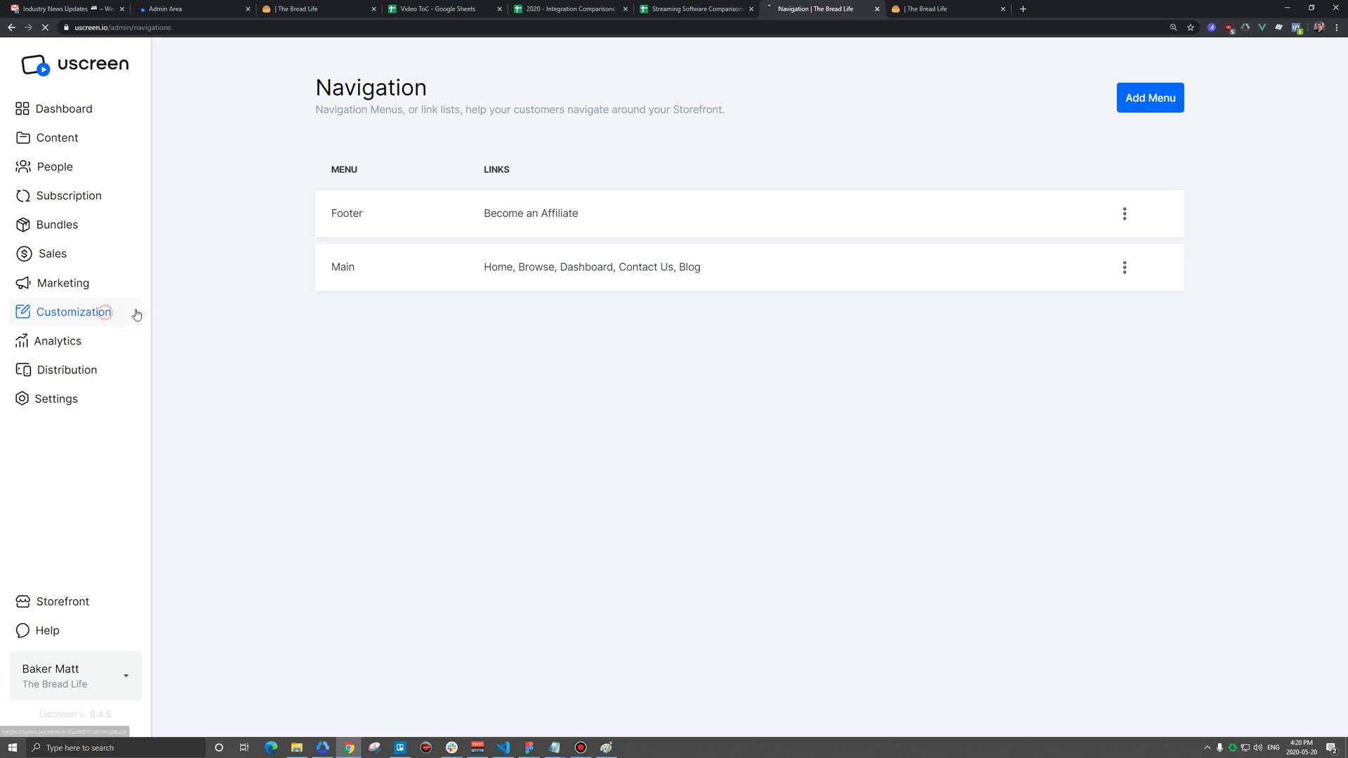
left_click(105, 312)
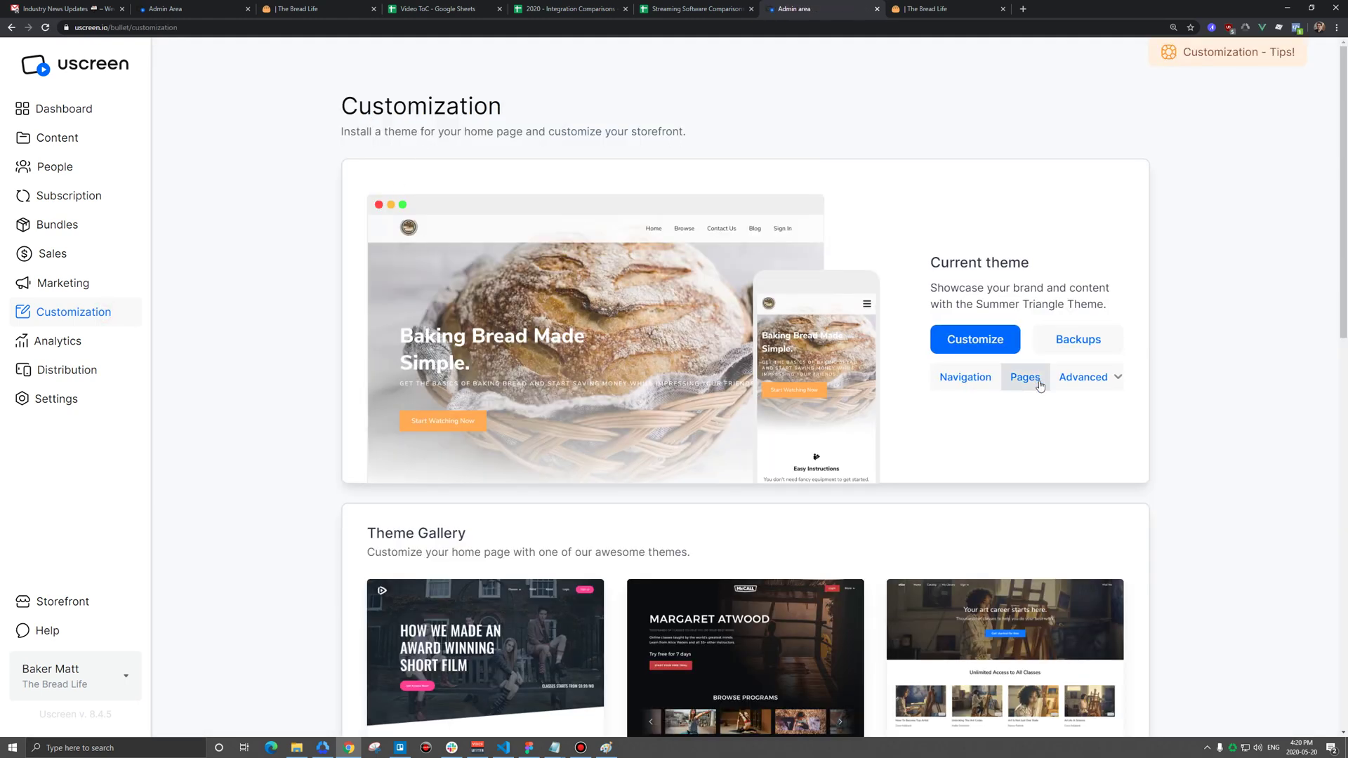
left_click(1087, 379)
left_click(1088, 406)
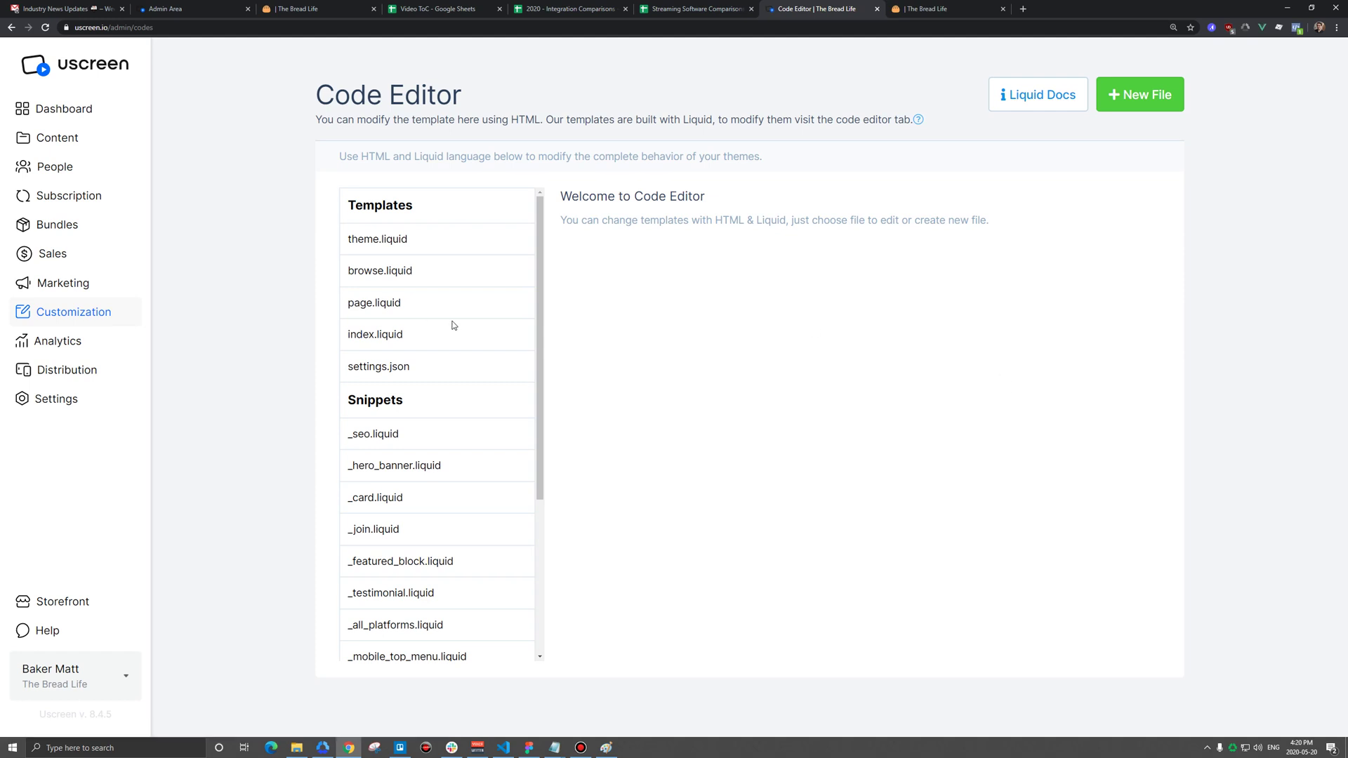
scroll(454, 325, "down", 2)
left_click(400, 595)
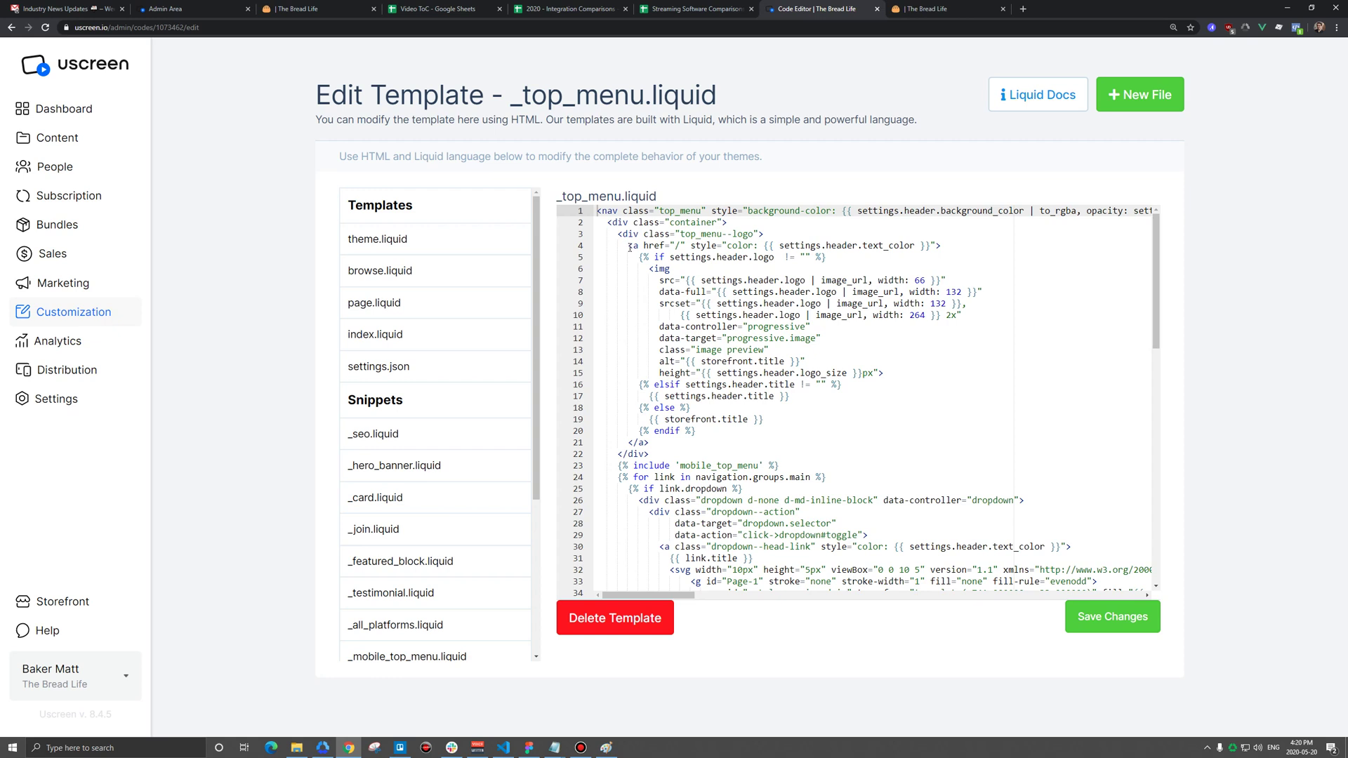
double_click(676, 245)
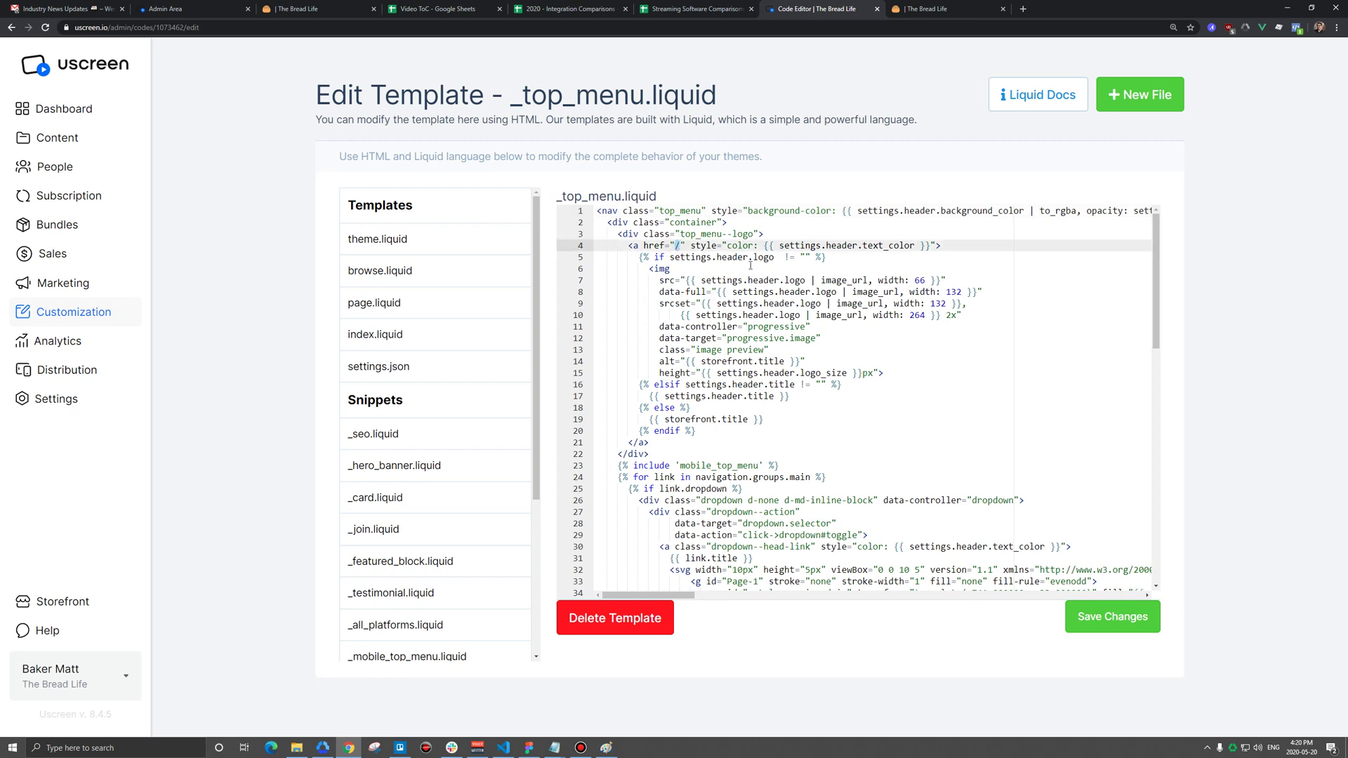
type("https://")
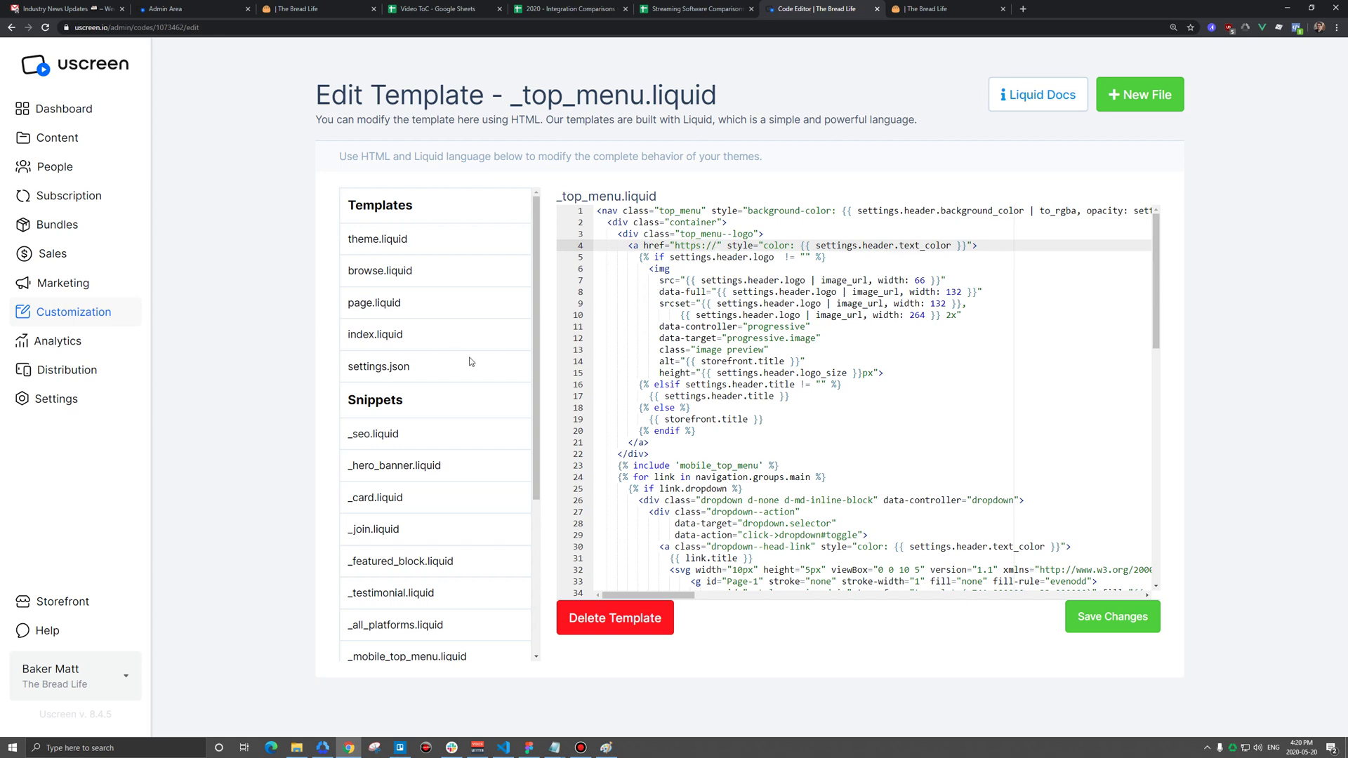
left_click(379, 342)
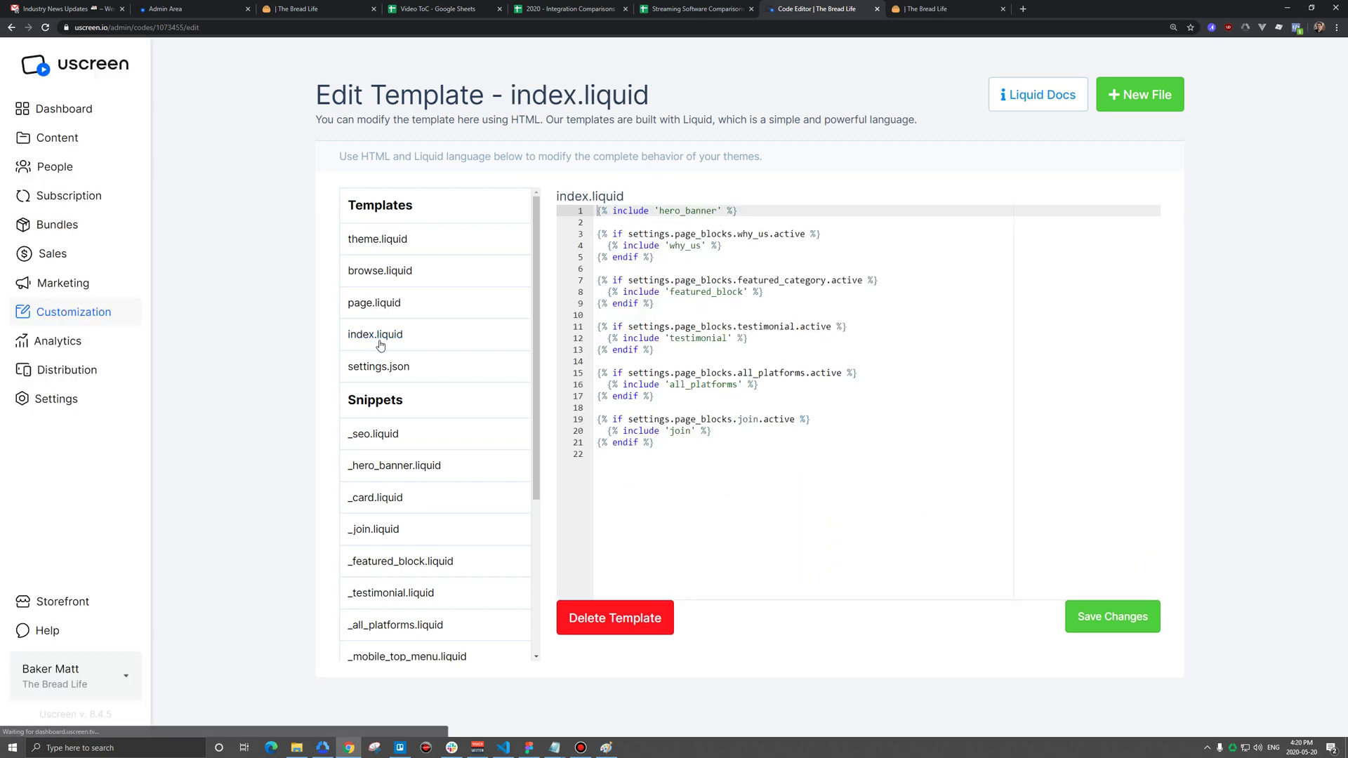
left_click_drag(683, 465, 447, 202)
key("BackSpace")
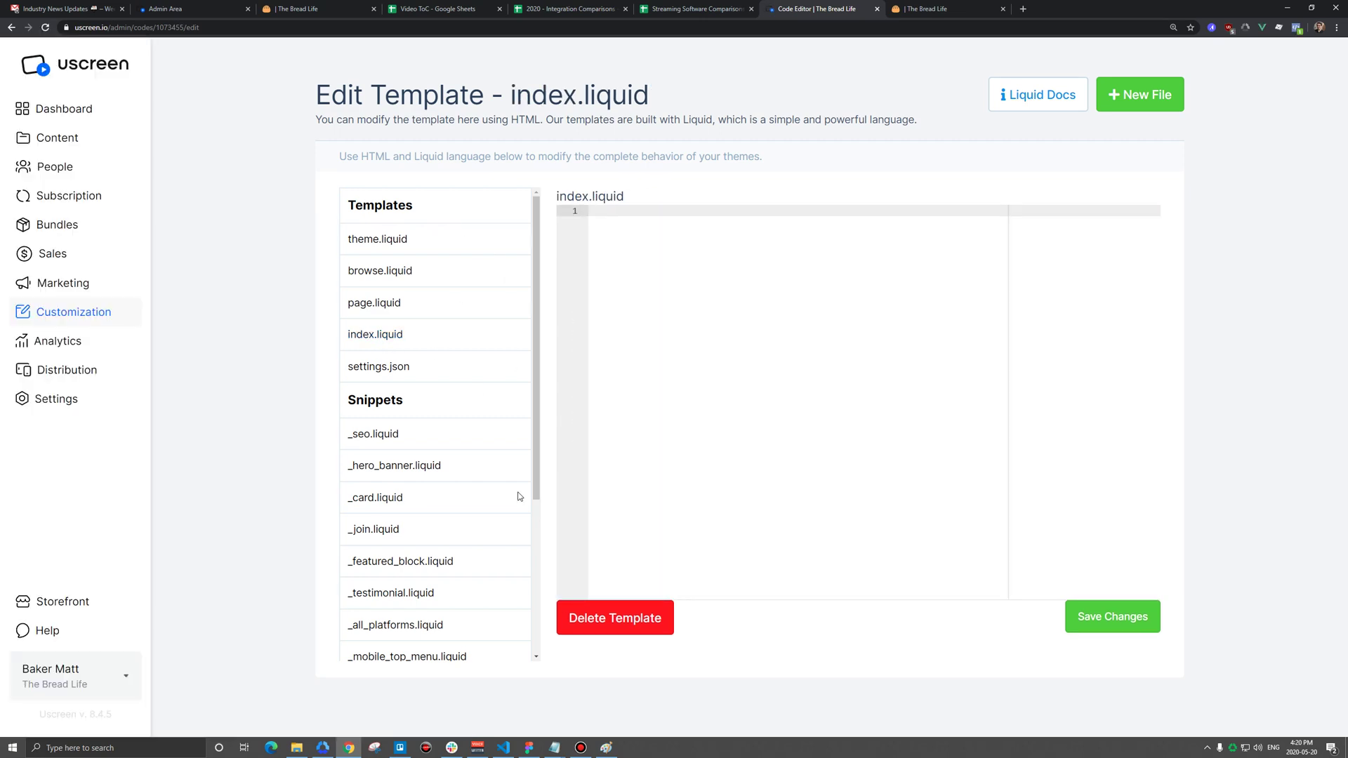
mouse_move(555, 747)
left_click(525, 713)
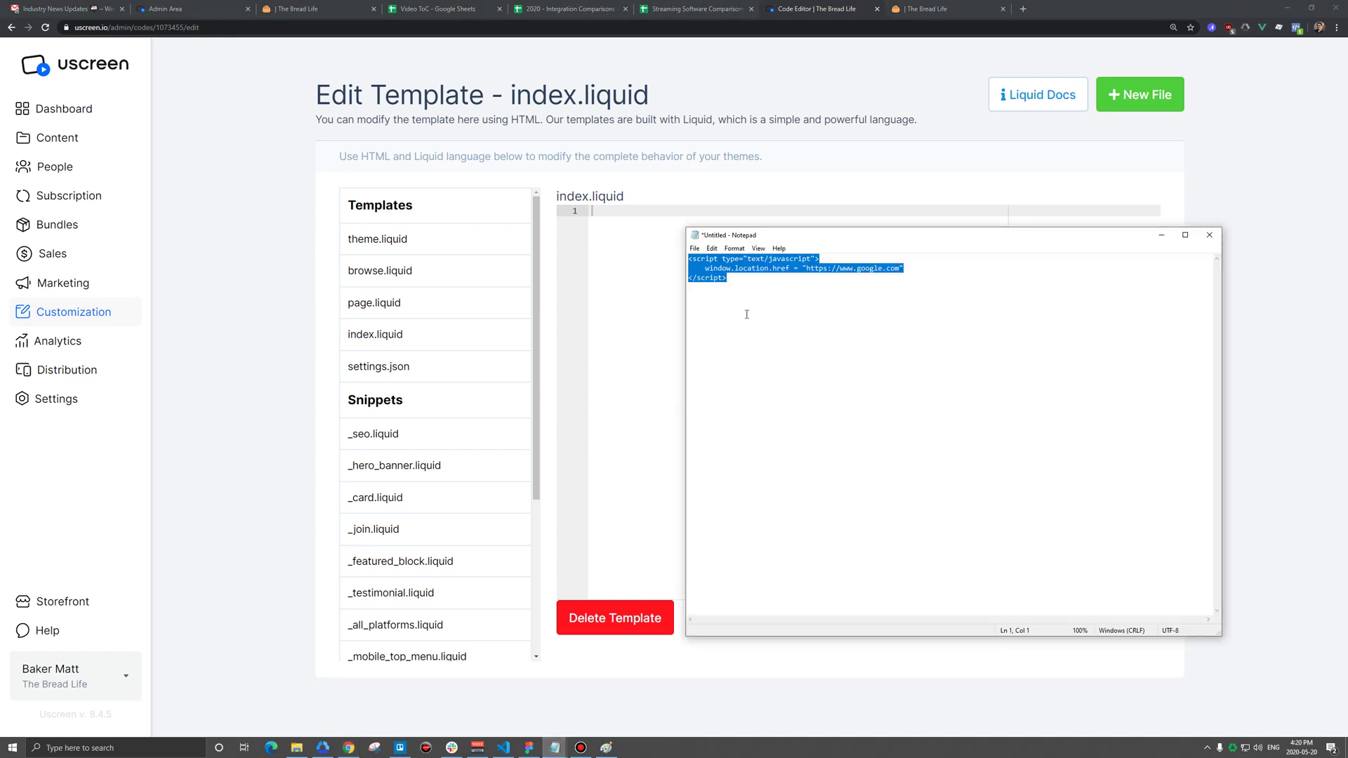
left_click(631, 266)
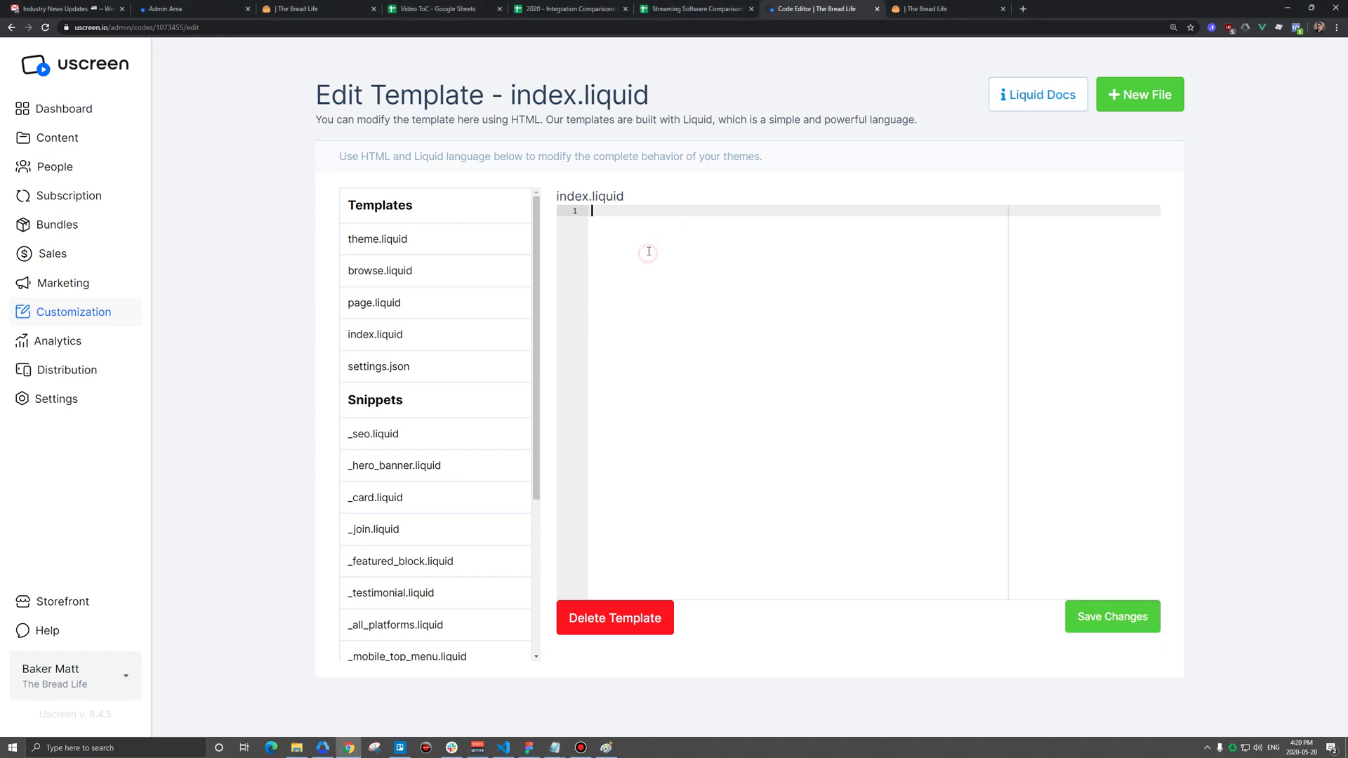
type("<script type=\"text/javascript\">     window.location.href = \"https://www.google.com\" </script>")
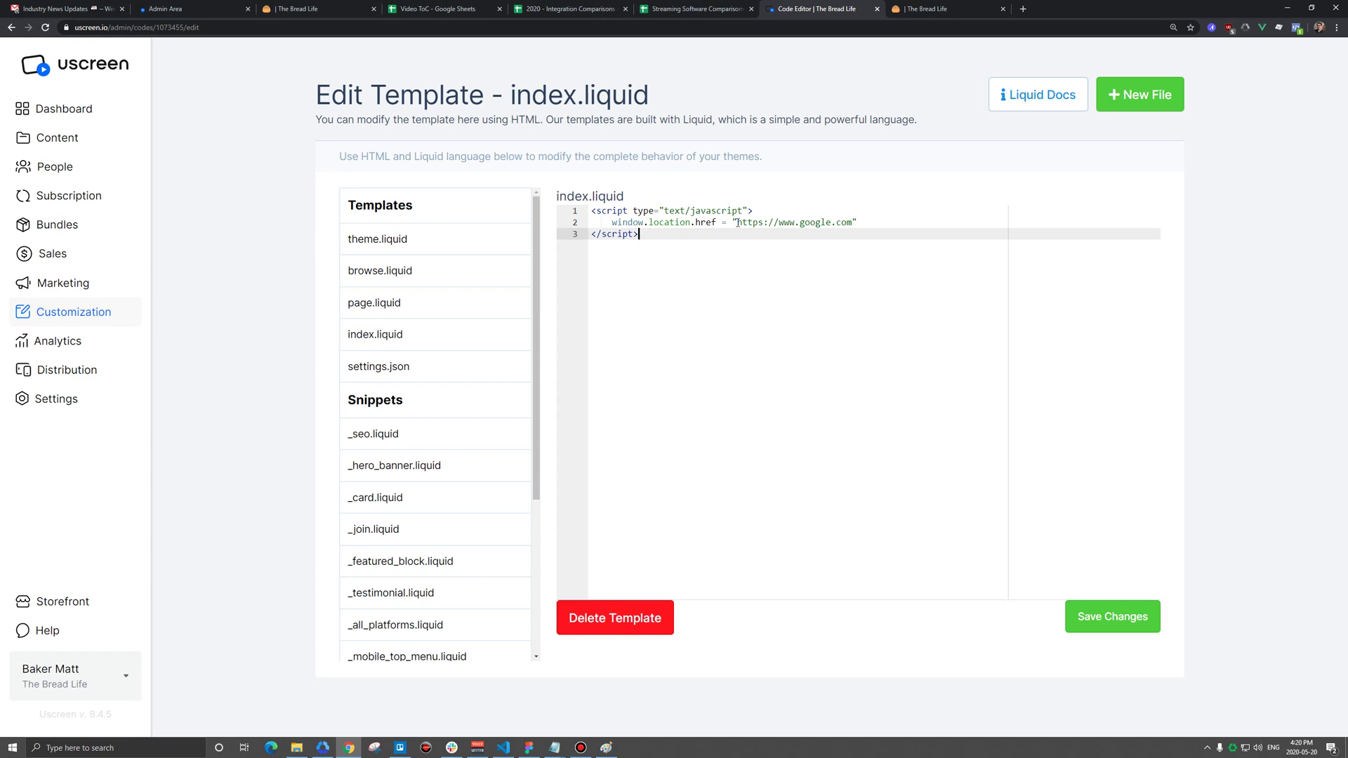
left_click_drag(737, 223, 853, 223)
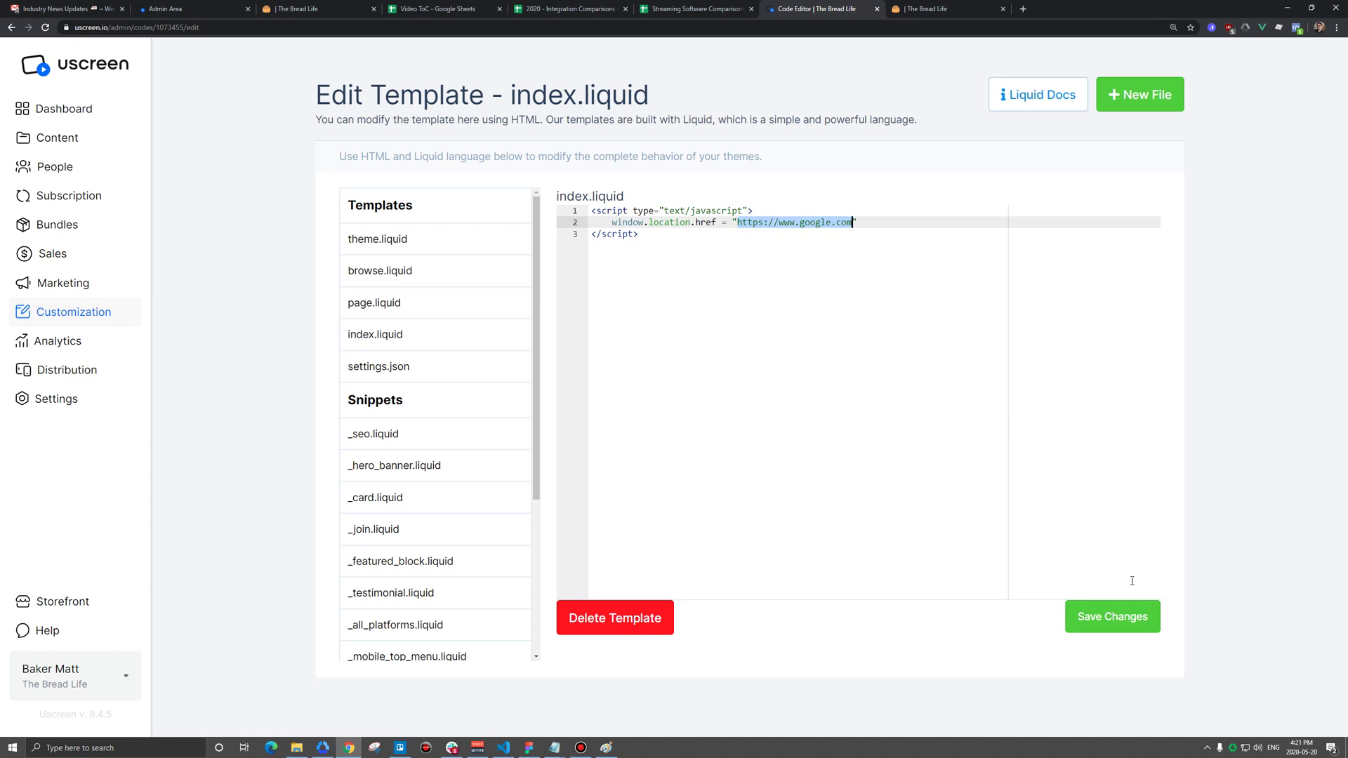
Save the index.liquid changes and log in to The Bread Life storefront.
left_click(1114, 619)
left_click(927, 12)
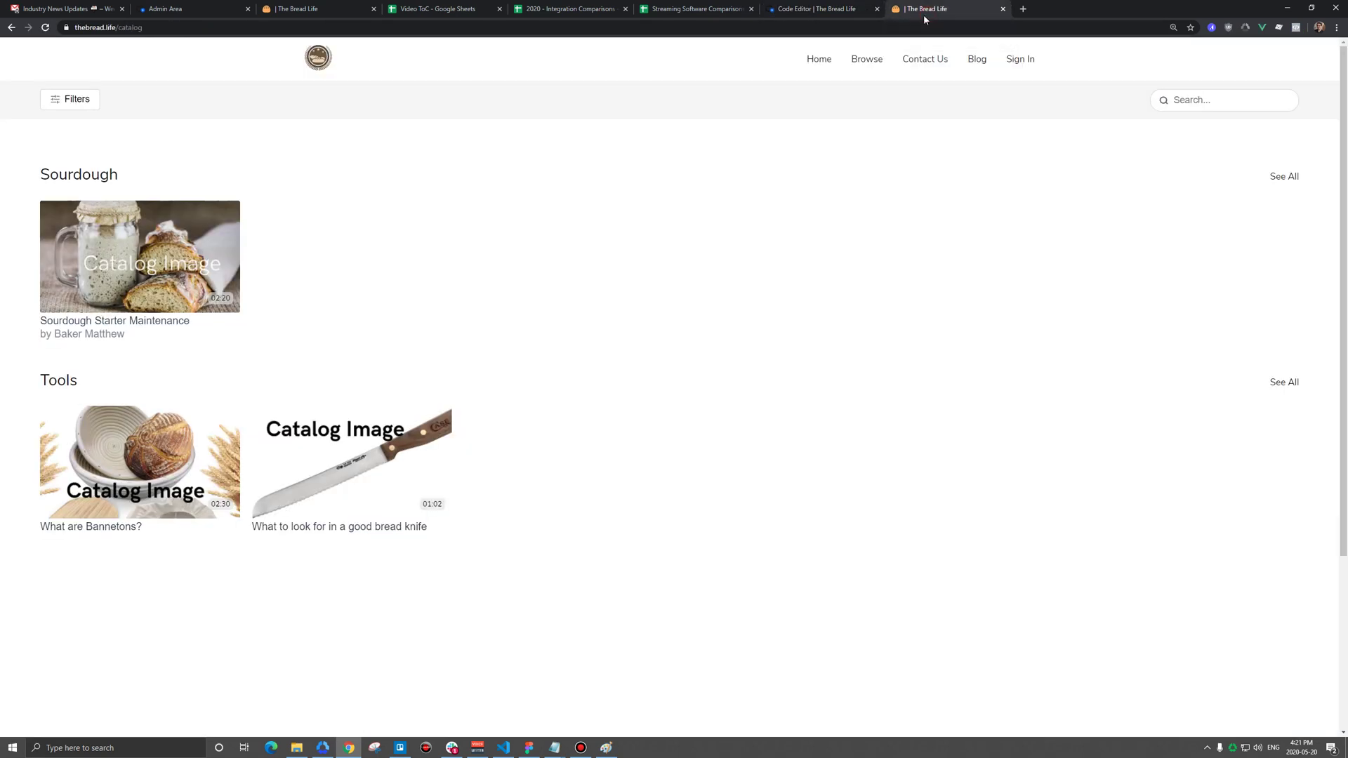
left_click(1013, 65)
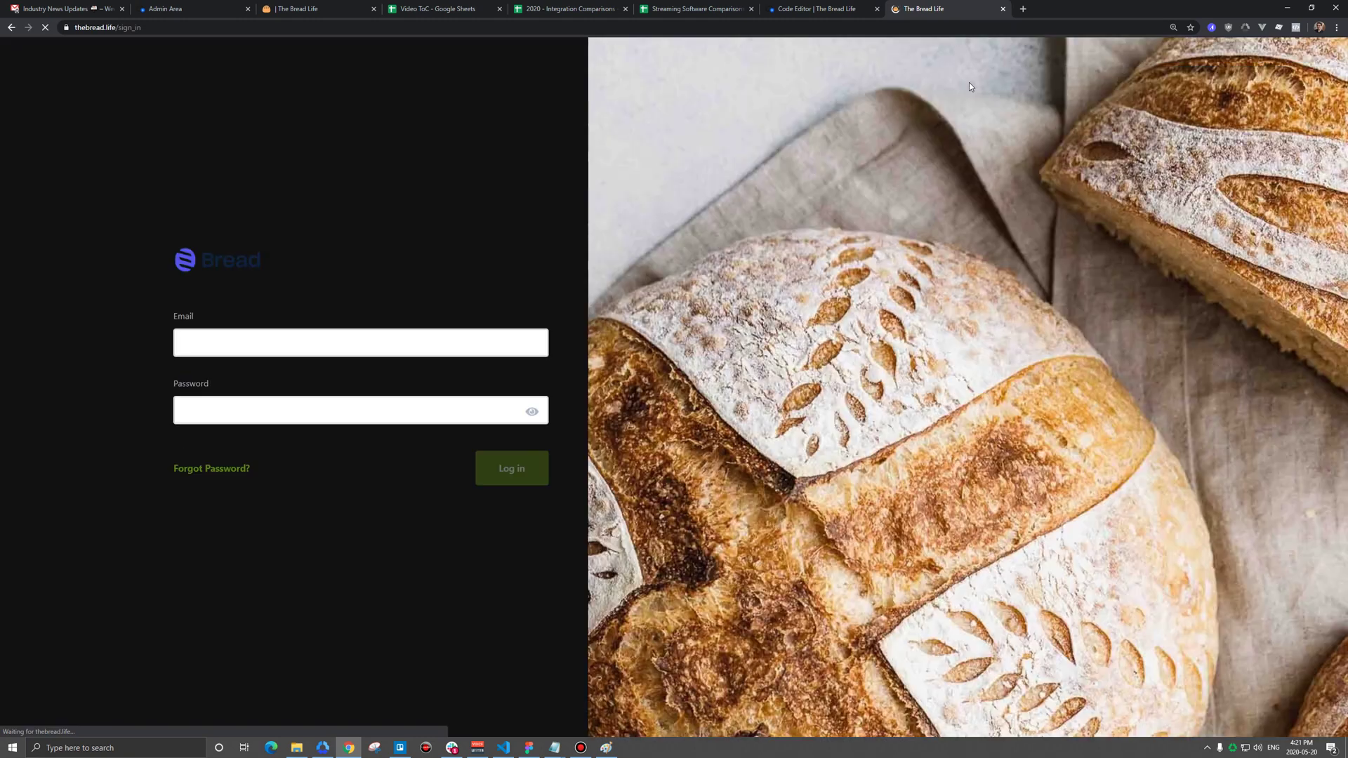
left_click(507, 484)
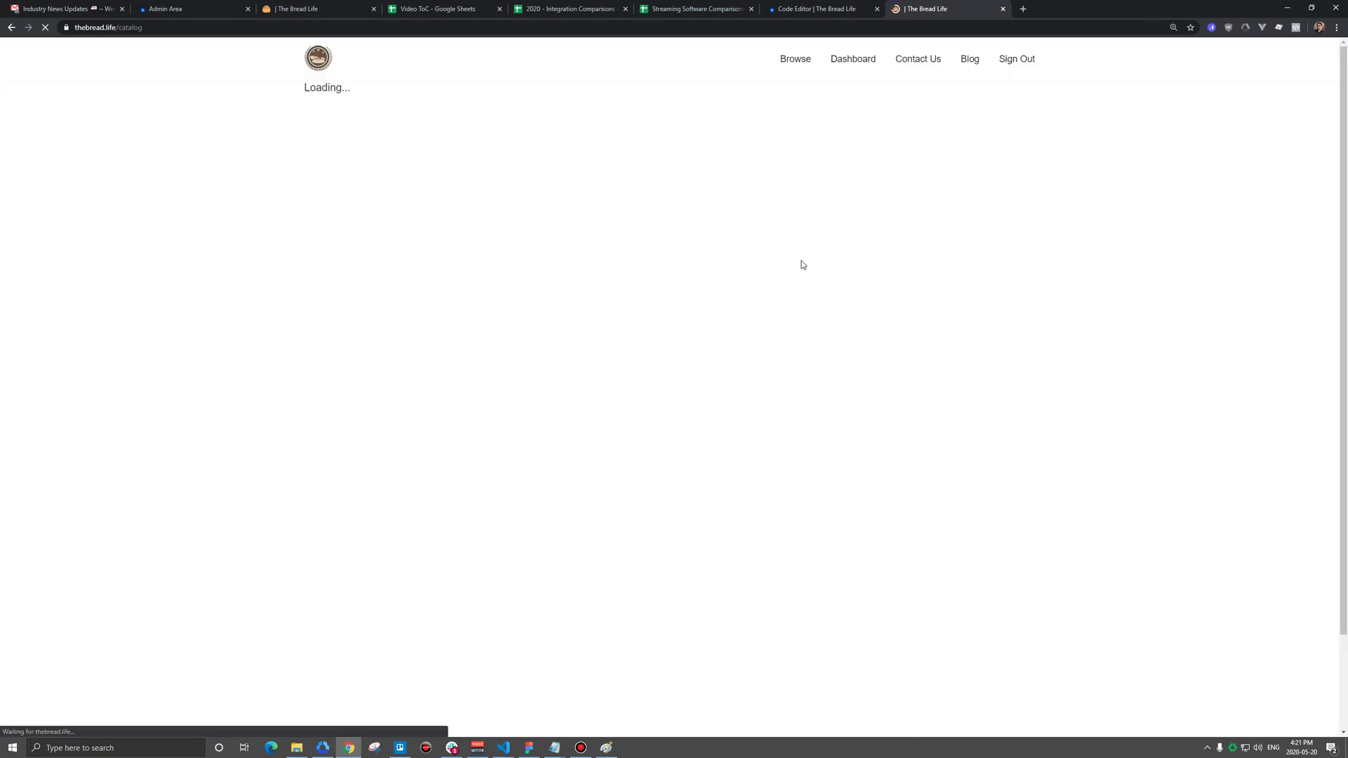
Sign out to confirm the homepage redirects to google.com, then go back to the storefront.
left_click(1011, 61)
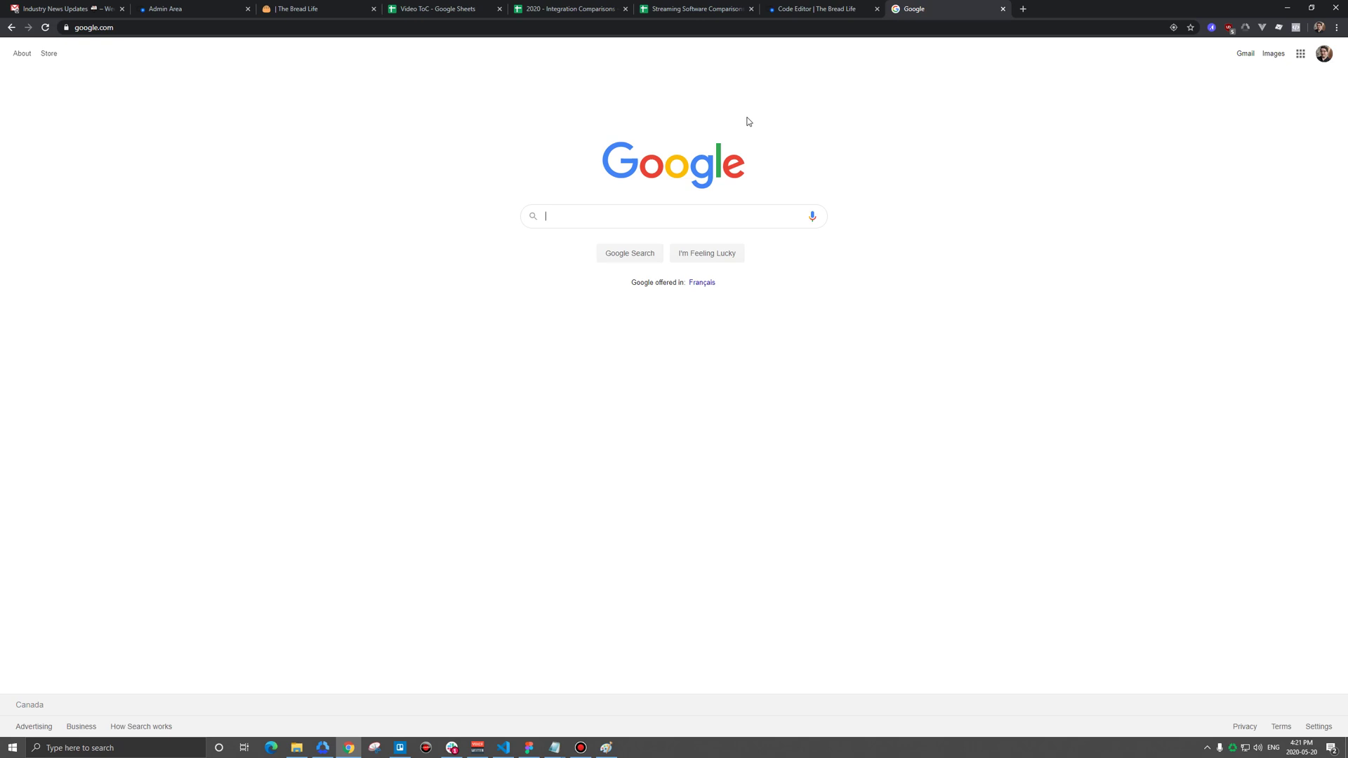
key("alt+Left")
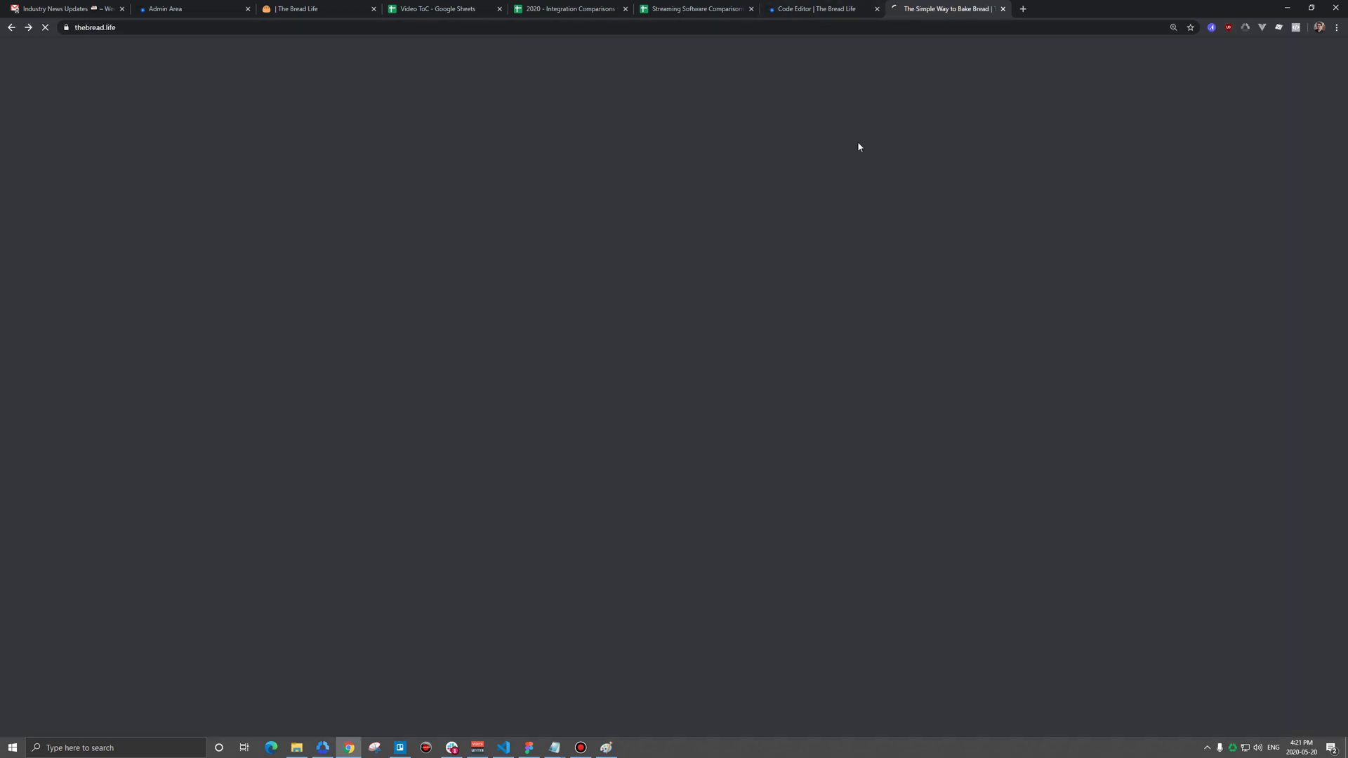
key("alt+Left")
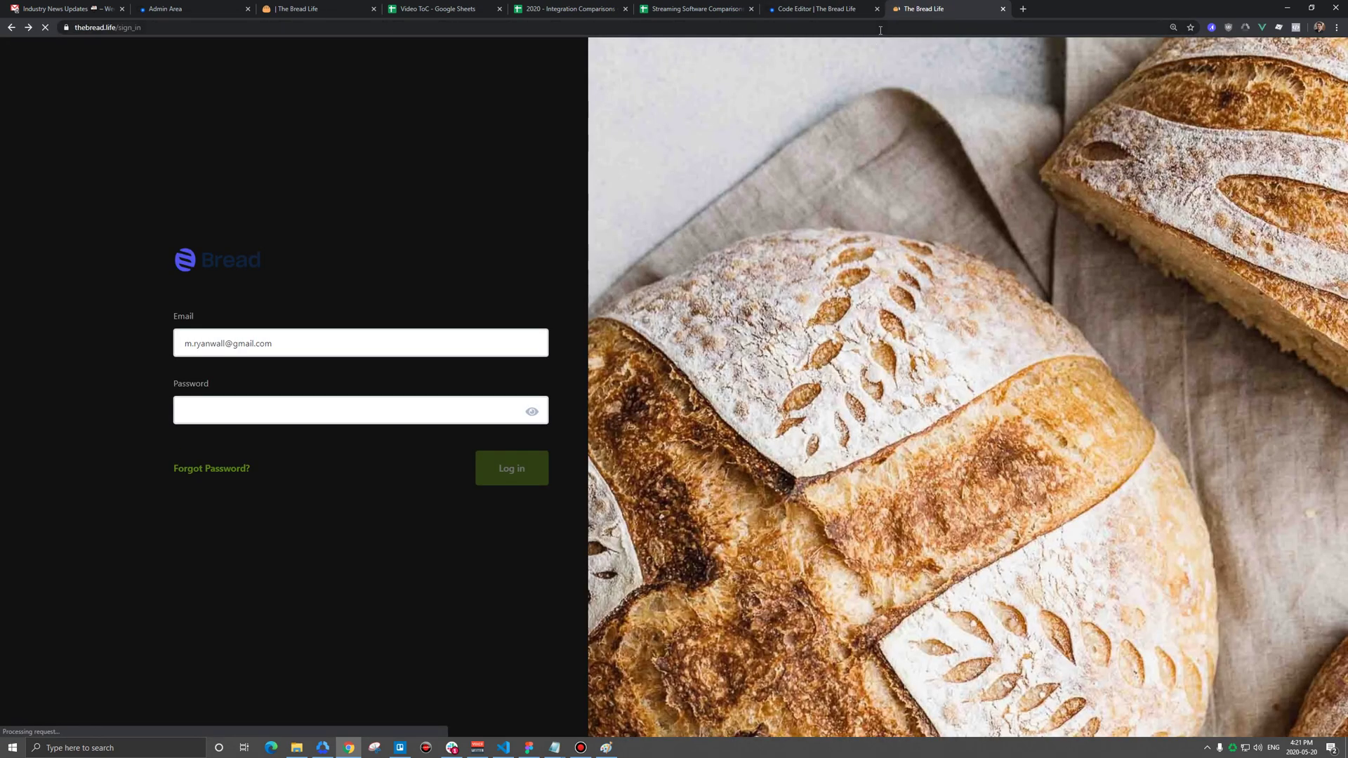